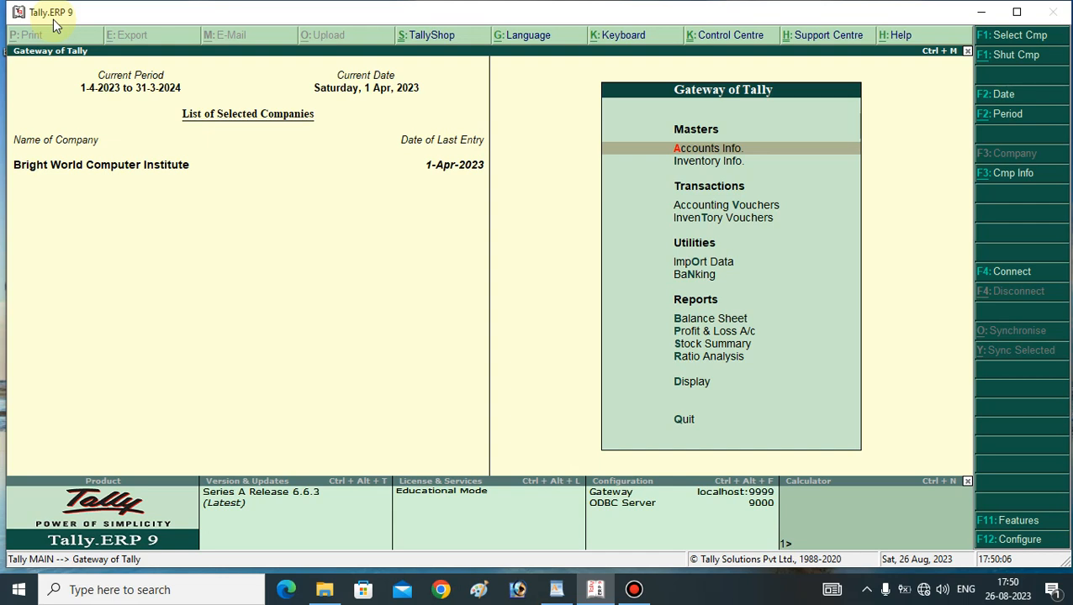
# - Start a new accounting voucher from the Gateway of Tally and change its type to Purchase
pyautogui.press('Down')
pyautogui.press('Down')
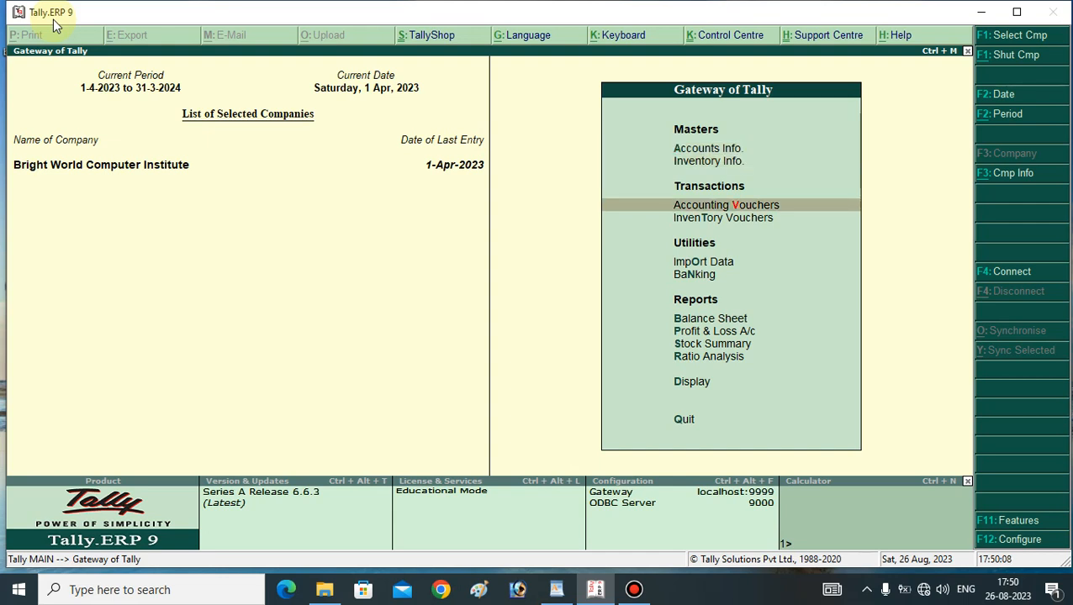
pyautogui.press('Return')
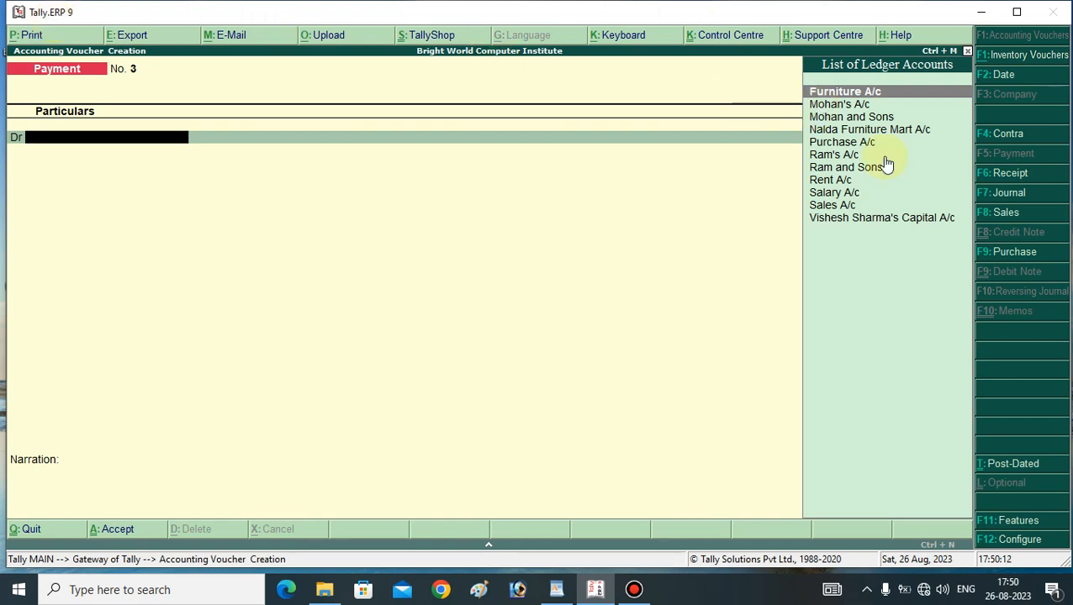
pyautogui.click(1003, 254)
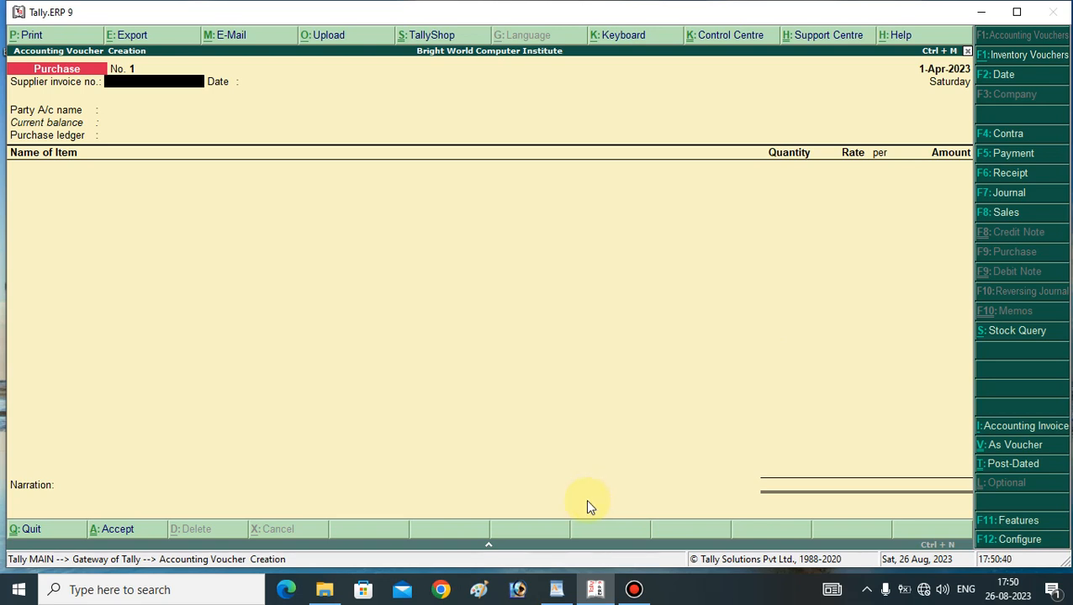
# - Switch to the tally.erp9 notes in WordPad and examine the Transactions, Accounting Voucher and Purchase Voucher headings
pyautogui.click(558, 589)
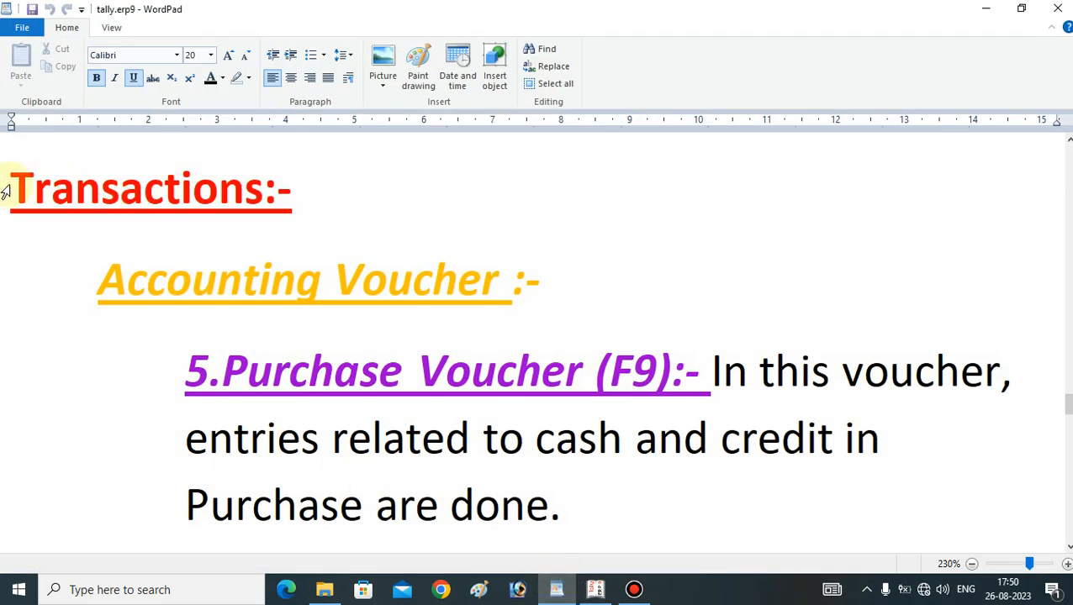
pyautogui.moveTo(5, 192); pyautogui.dragTo(297, 181)
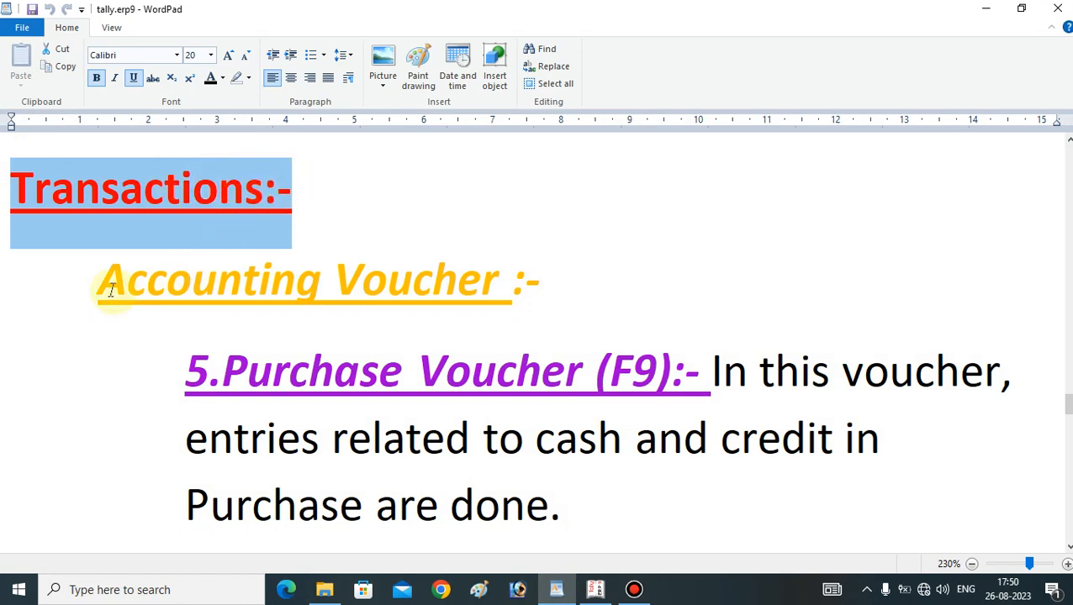
pyautogui.moveTo(101, 285); pyautogui.dragTo(500, 287)
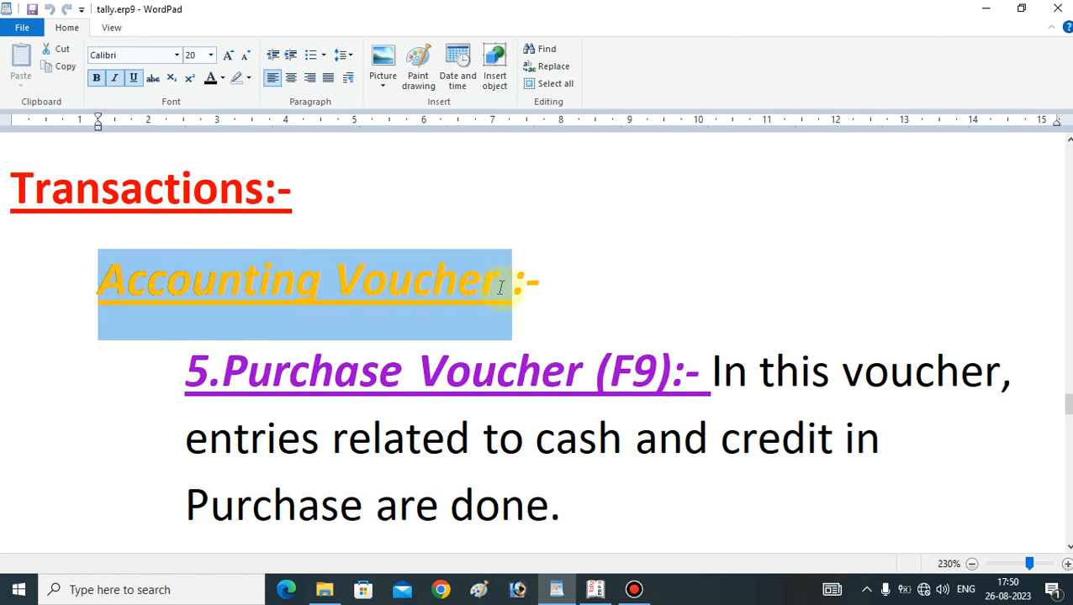
pyautogui.click(195, 355)
pyautogui.moveTo(195, 355); pyautogui.dragTo(677, 370)
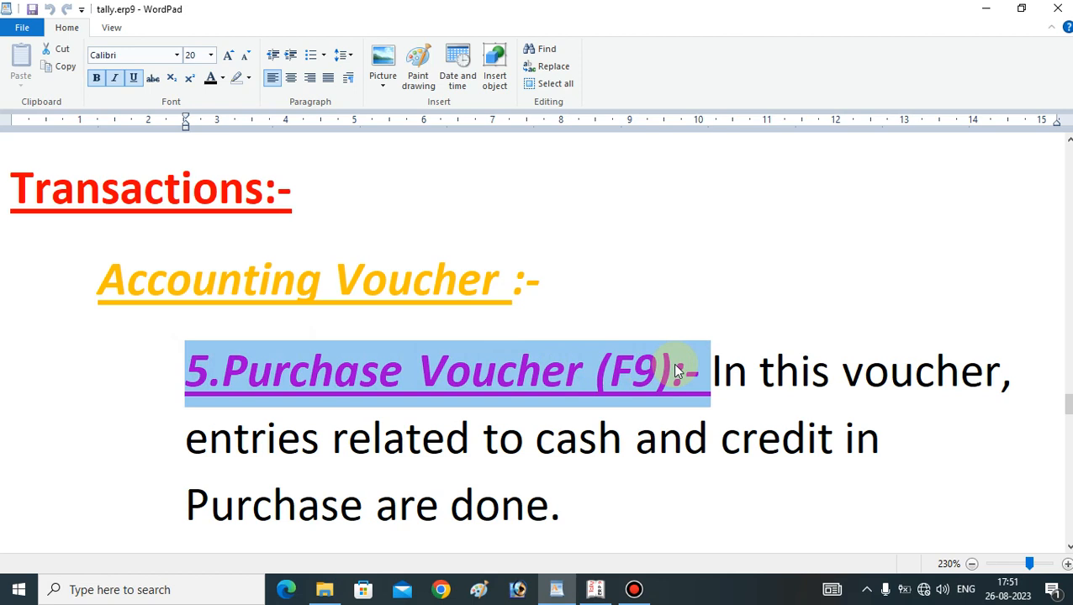
pyautogui.moveTo(678, 370); pyautogui.dragTo(658, 371)
pyautogui.click(647, 371)
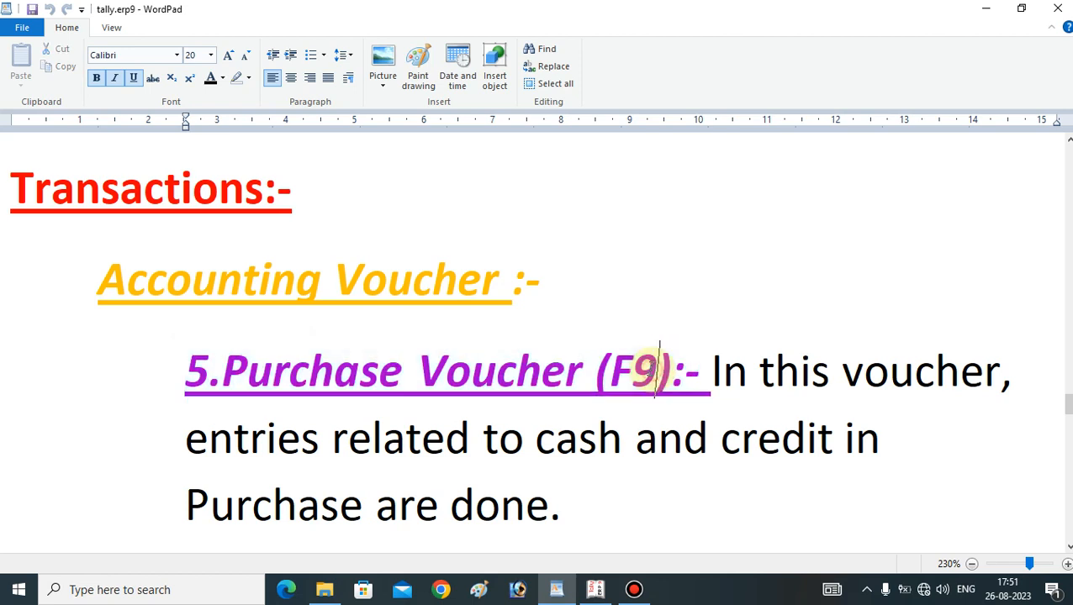
pyautogui.doubleClick(628, 369)
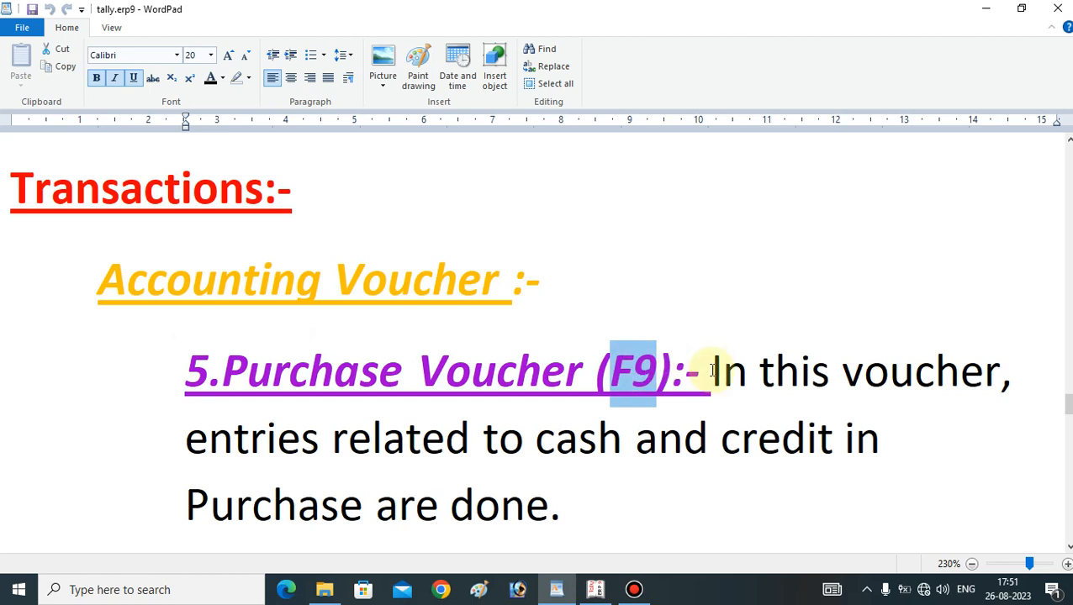
# - Read the definition of the Purchase Voucher covering cash and credit purchase entries
pyautogui.moveTo(712, 370); pyautogui.dragTo(910, 406)
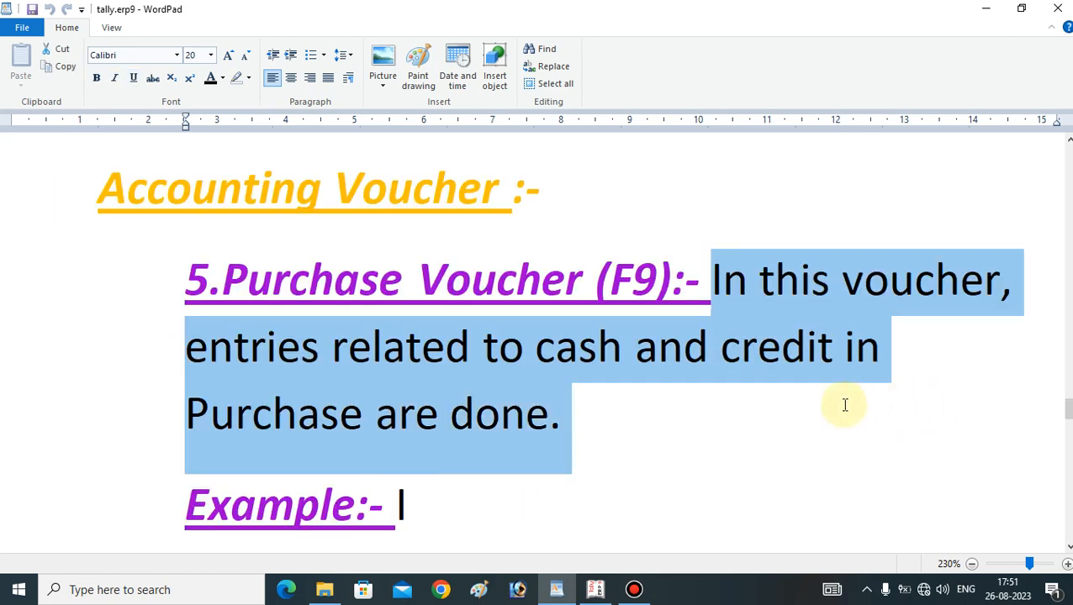
pyautogui.click(843, 404)
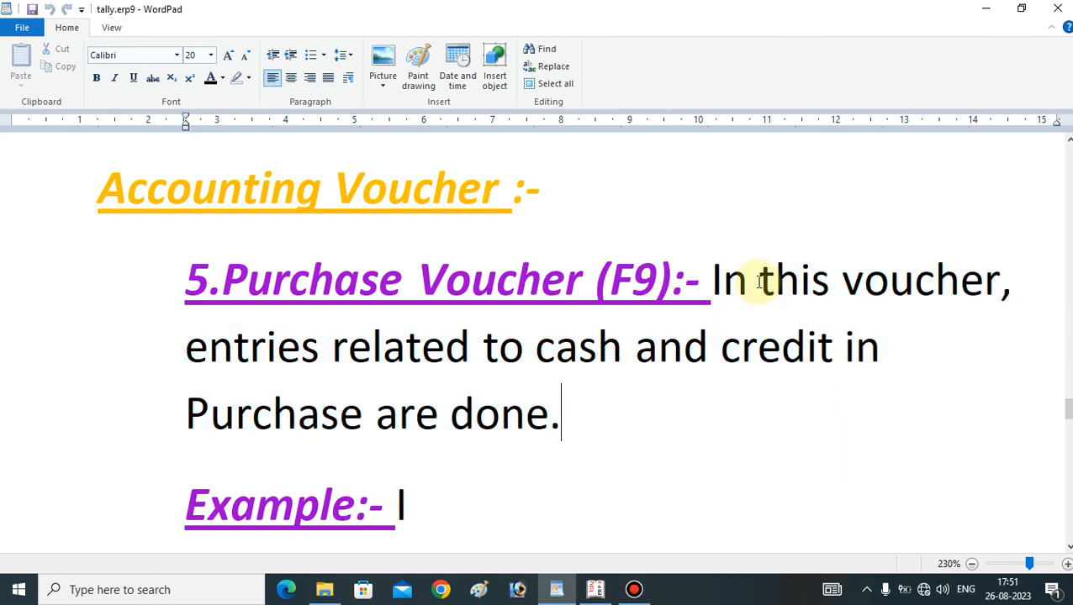
pyautogui.click(710, 255)
pyautogui.moveTo(710, 254); pyautogui.dragTo(871, 393)
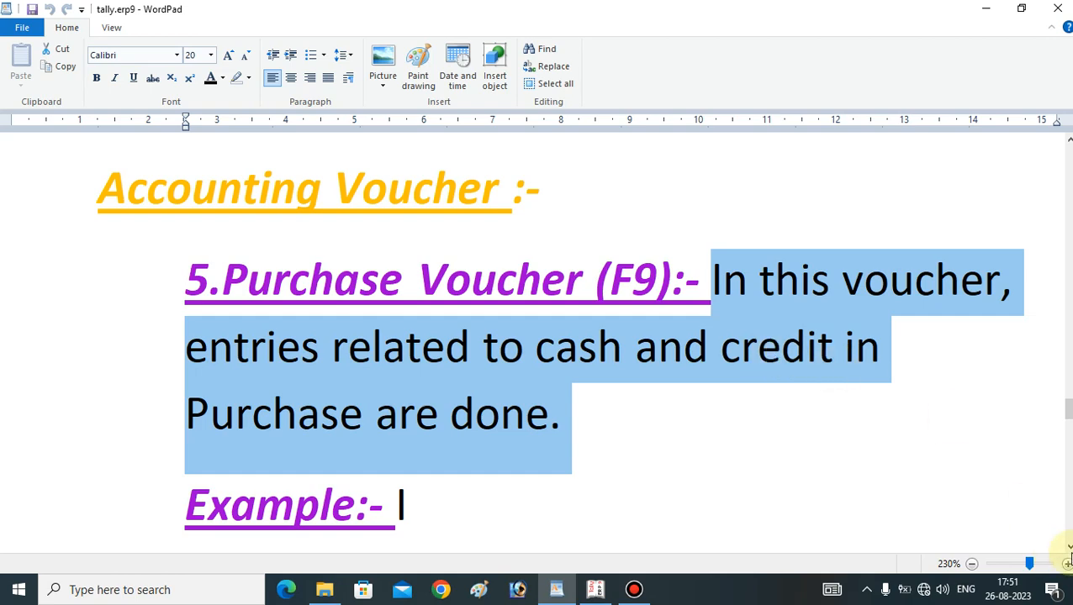
# - Examine example 1 for goods purchased, including its Purchase a/c debit line and Cash a/c credit line
pyautogui.click(1068, 547)
pyautogui.click(1068, 546)
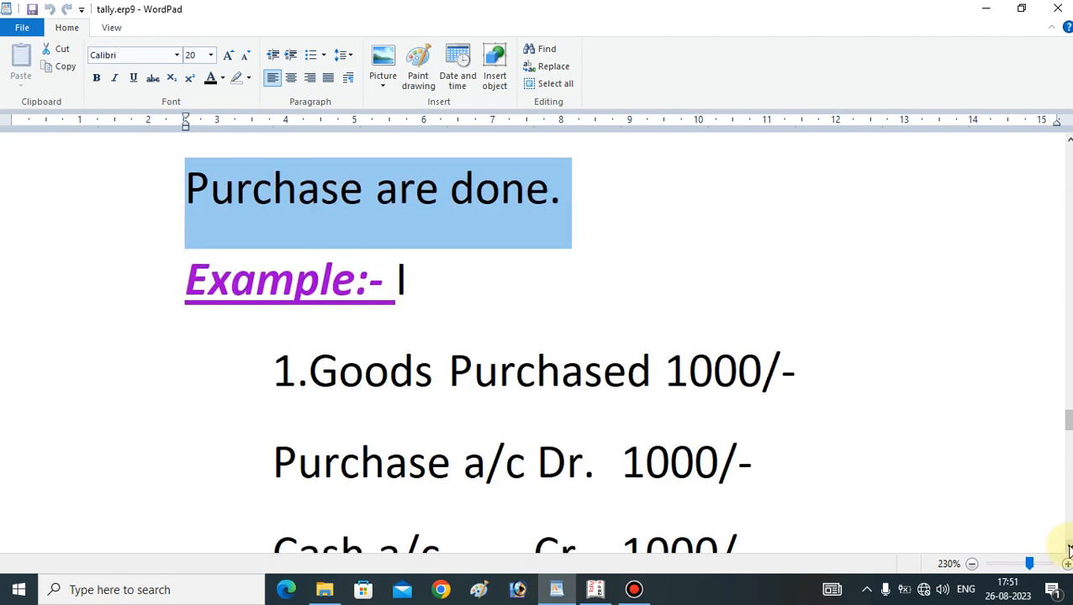
pyautogui.click(1068, 546)
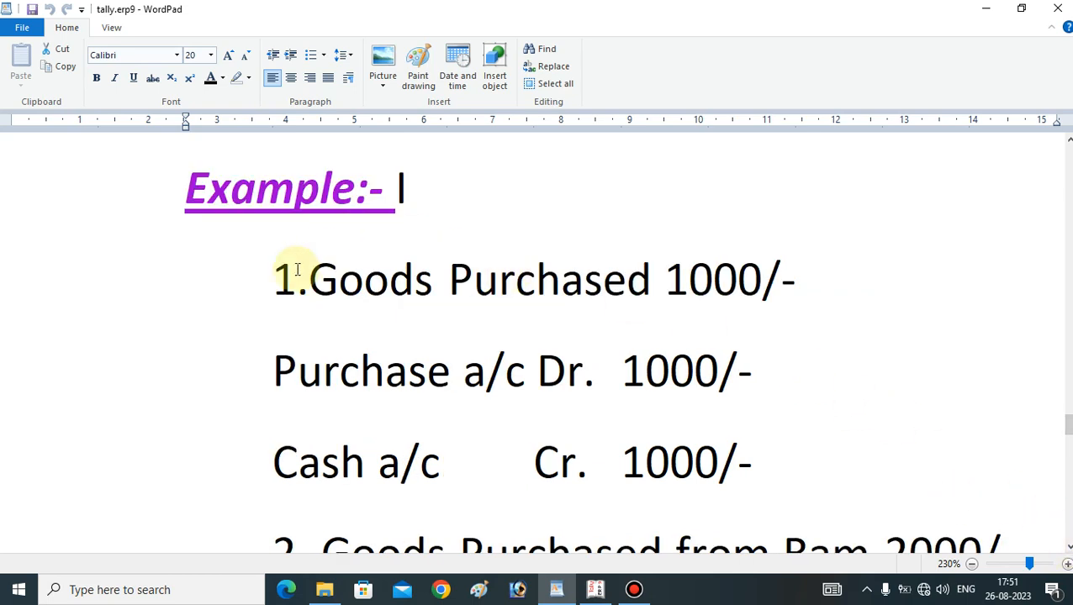
pyautogui.moveTo(284, 274); pyautogui.dragTo(796, 269)
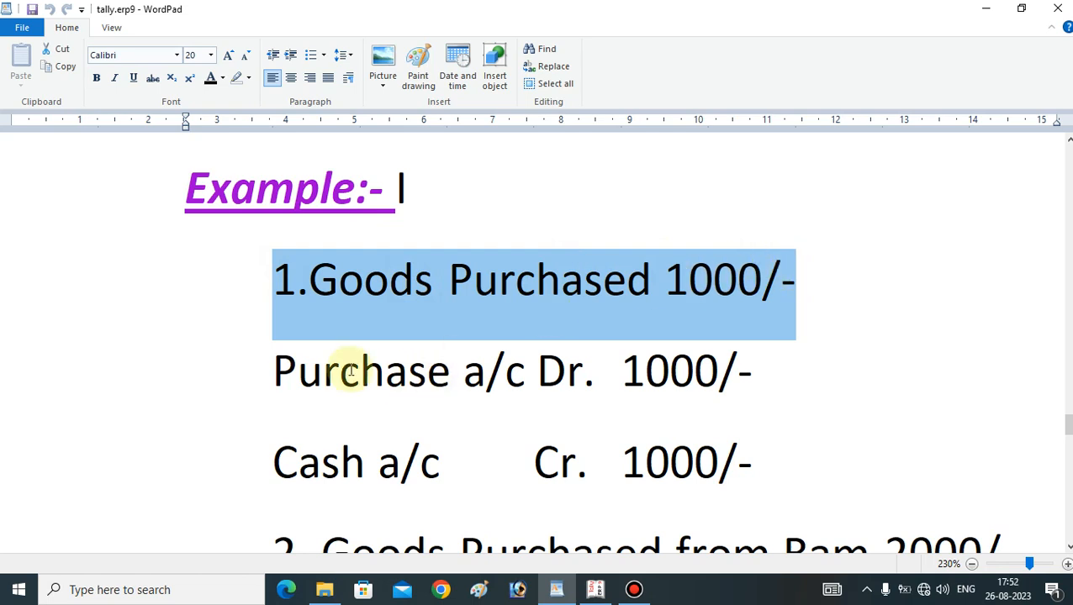
pyautogui.moveTo(277, 360); pyautogui.dragTo(756, 380)
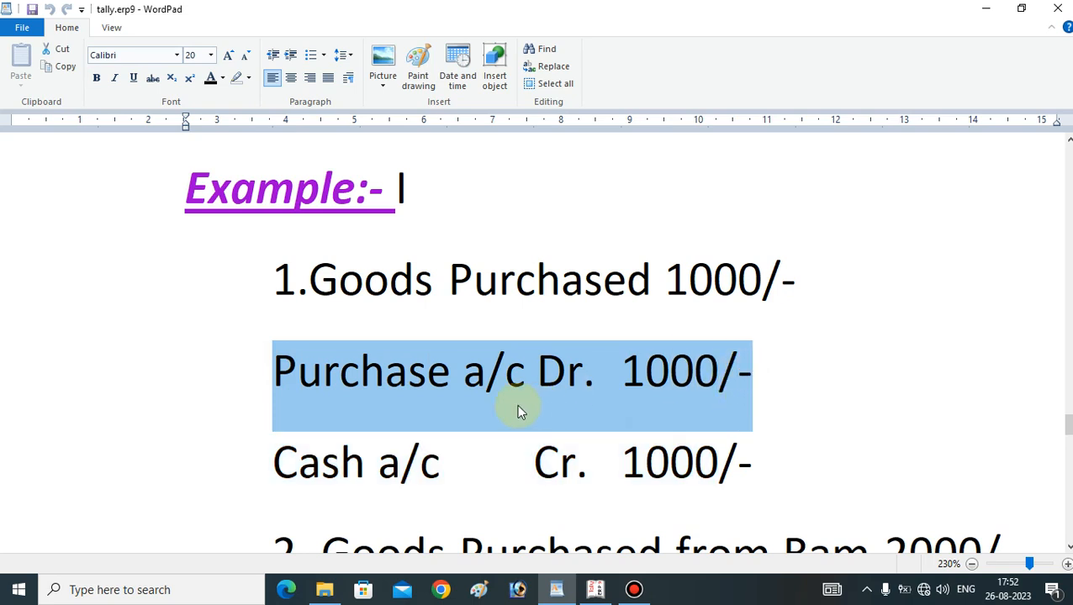
pyautogui.moveTo(285, 446); pyautogui.dragTo(765, 475)
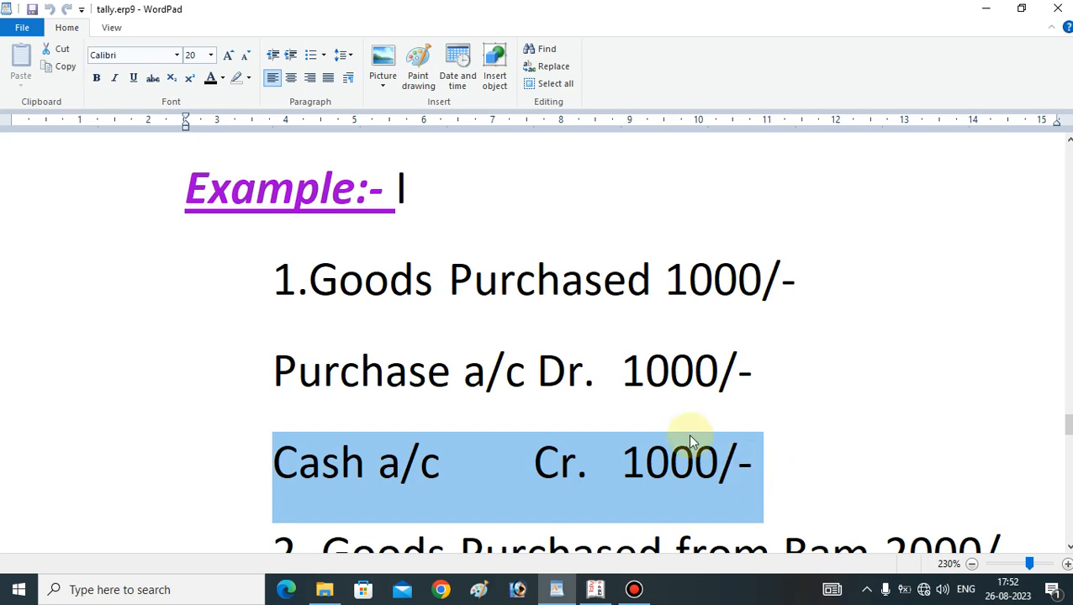
# - Switch to Tally.ERP 9, return to the Gateway of Tally and reopen a Purchase accounting voucher, viewing the Sales voucher on the way
pyautogui.click(598, 593)
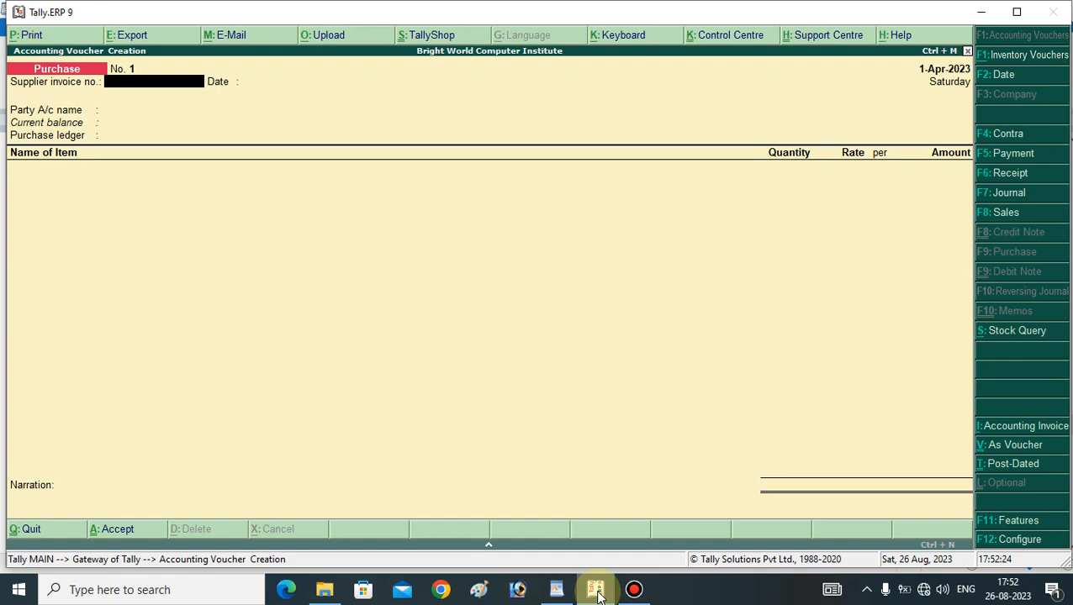
pyautogui.press('Escape')
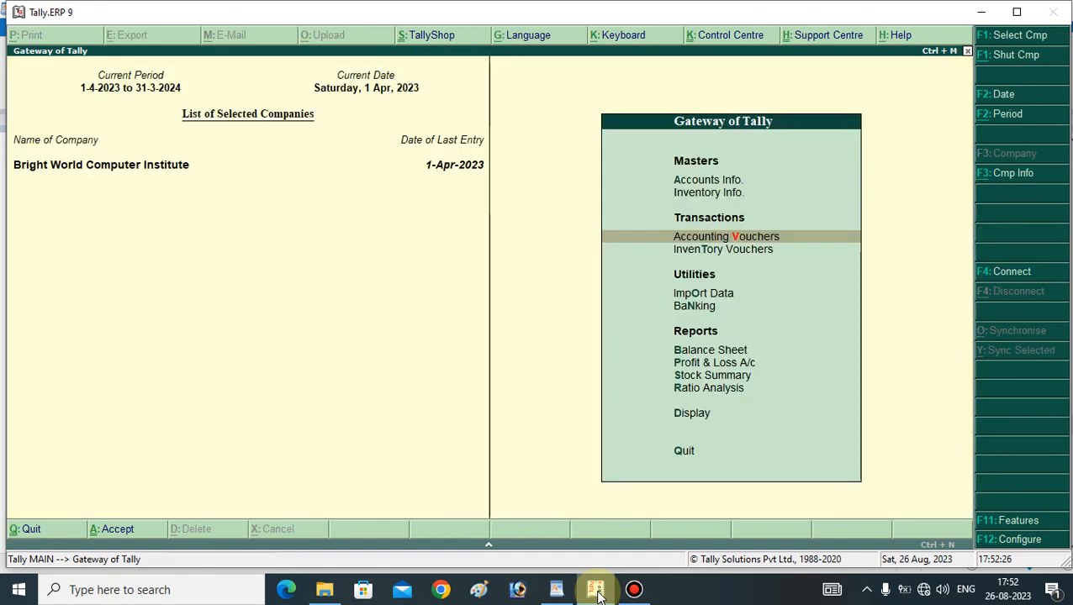
pyautogui.press('Escape')
pyautogui.press('Escape')
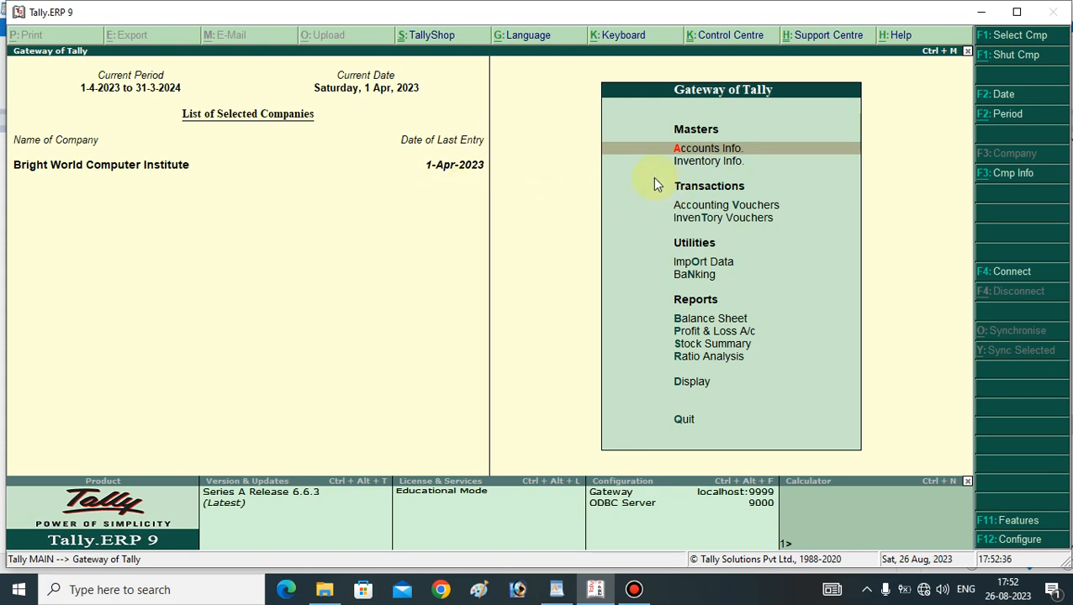
pyautogui.click(707, 206)
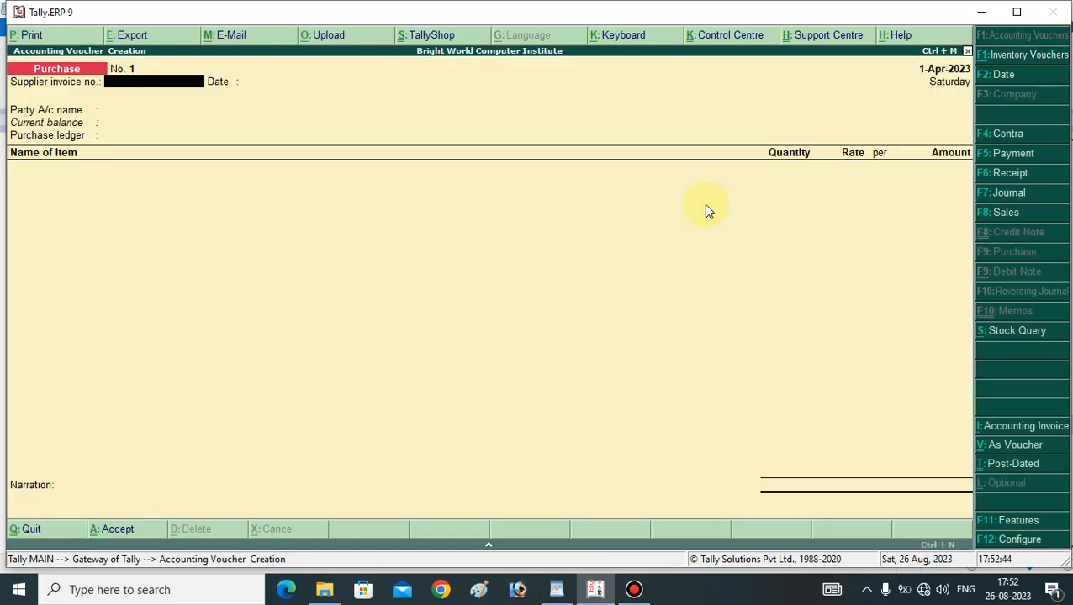
pyautogui.click(997, 211)
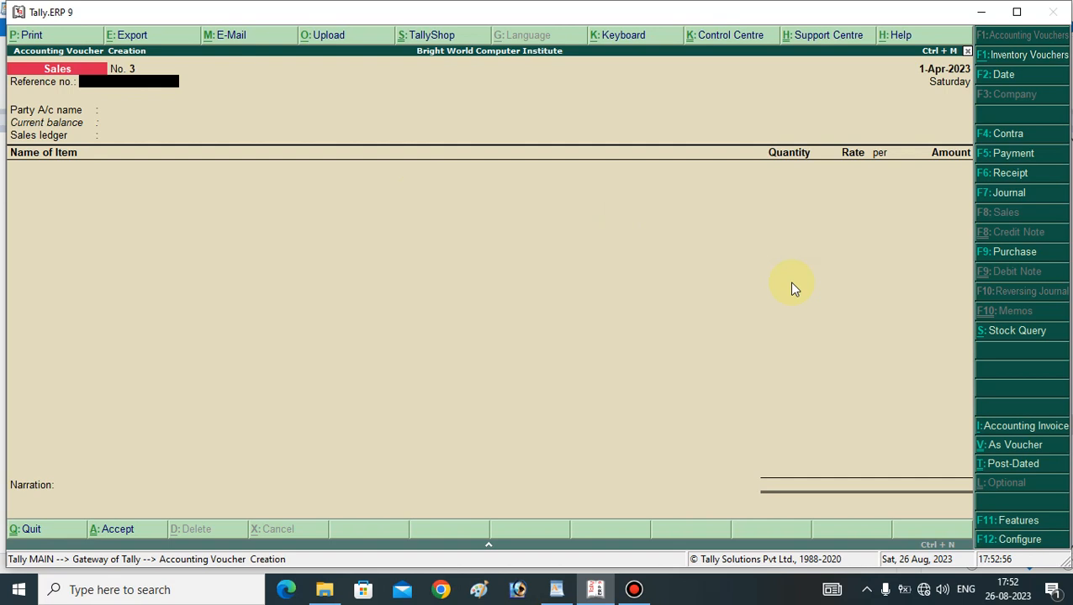
pyautogui.click(1015, 255)
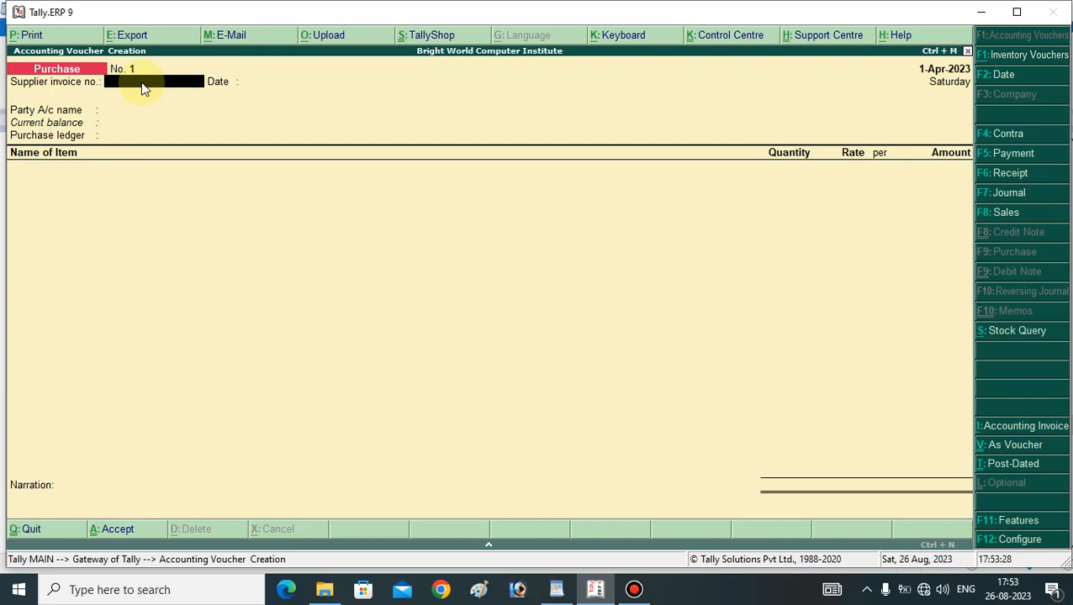
# - Change the Purchase entry from invoice to voucher mode and go to its first credit line, leaving the supplier invoice number blank
pyautogui.write('ctrl+c')
pyautogui.press('BackSpace')
pyautogui.write('v')
pyautogui.hotkey('ctrl', 'v')
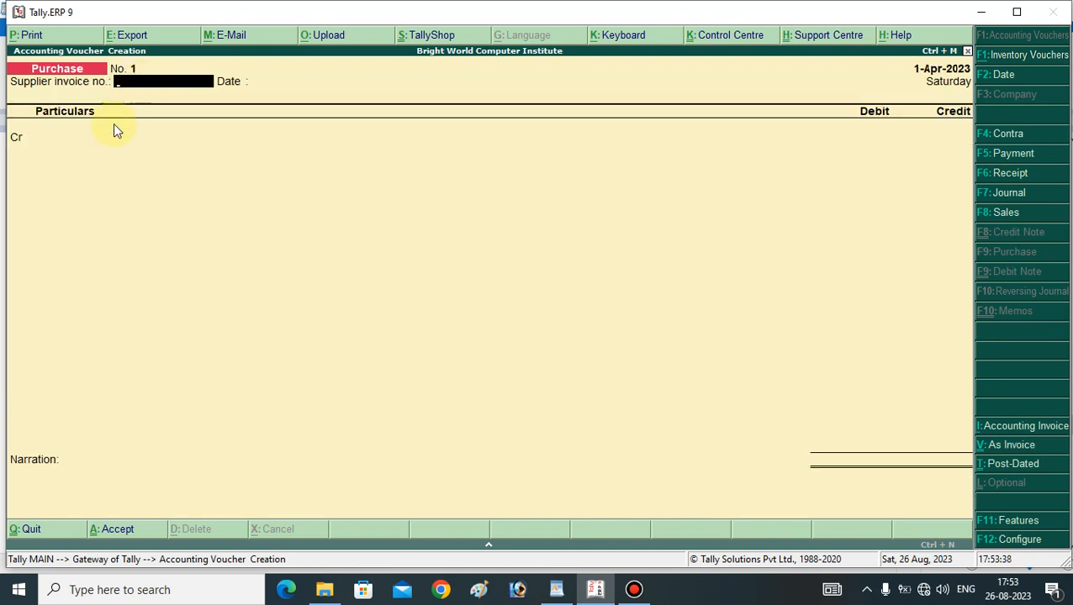
pyautogui.click(31, 140)
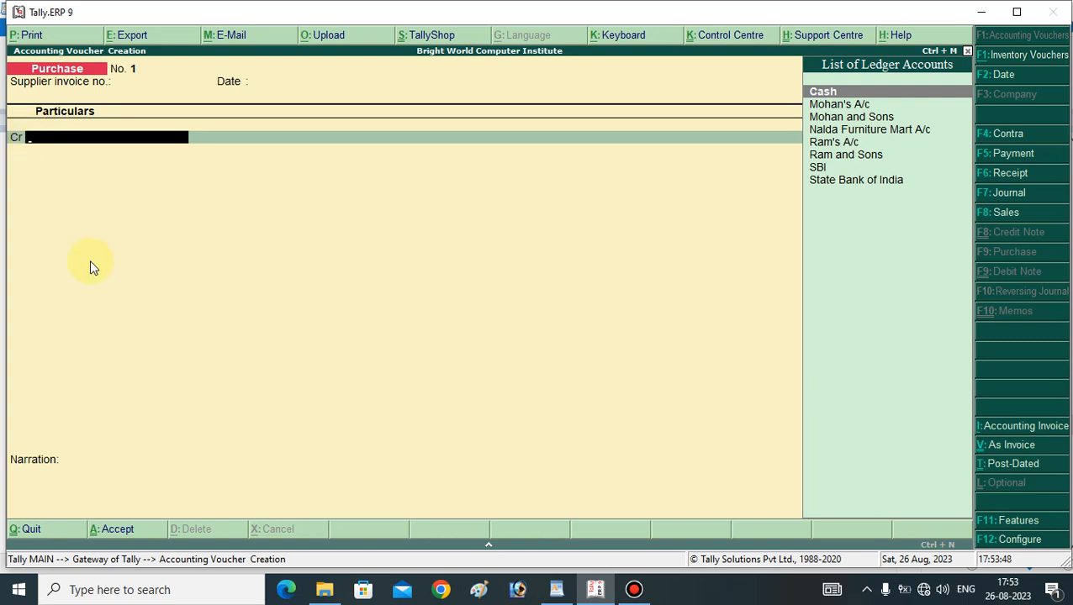
# - Switch to the WordPad notes and check the debit and credit accounts of example 1
pyautogui.click(556, 590)
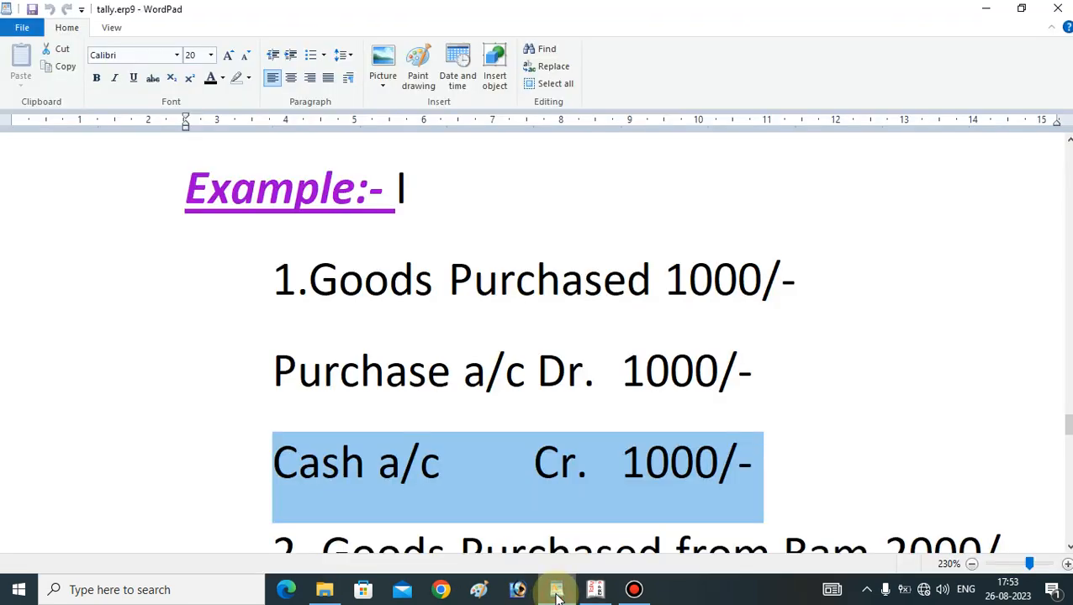
pyautogui.click(270, 366)
pyautogui.moveTo(308, 376); pyautogui.dragTo(395, 439)
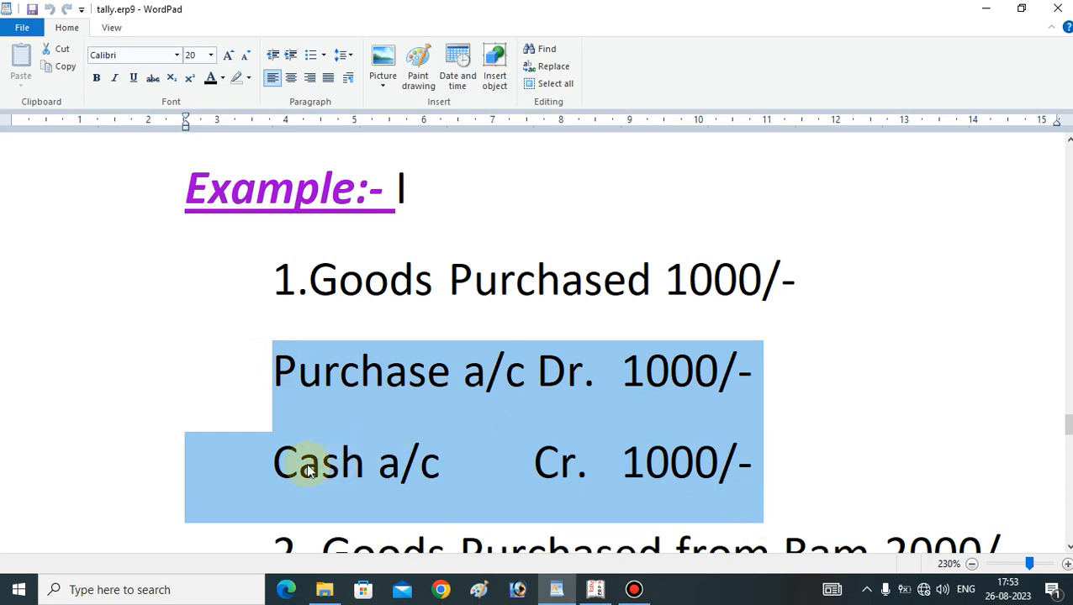
# - Switch to Tally.ERP 9 and credit the Cash ledger with 1000, accepting the party details as they are
pyautogui.click(595, 590)
pyautogui.write('Ca')
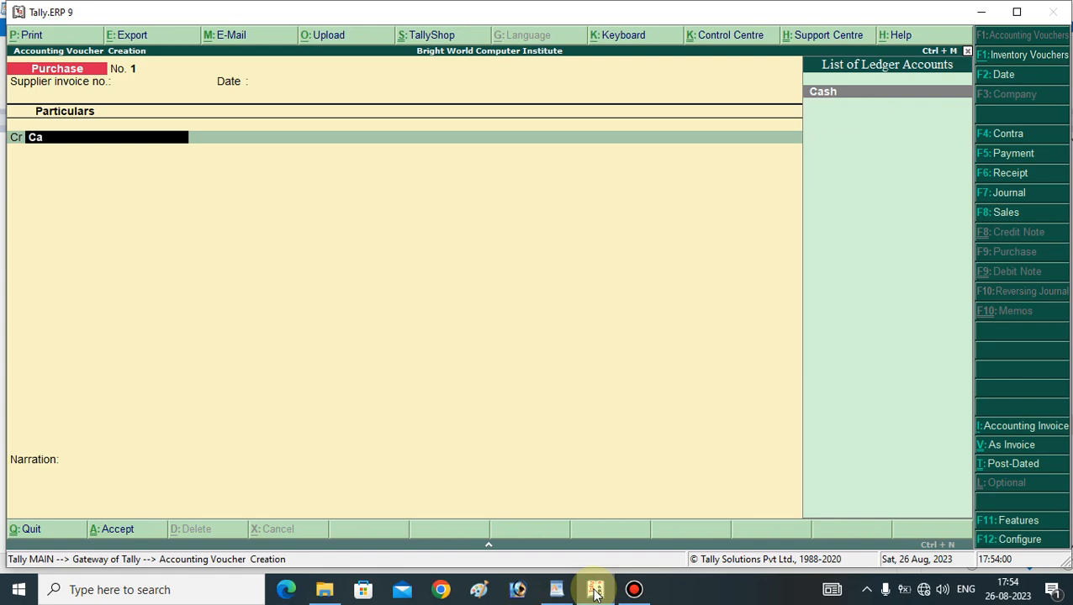
pyautogui.press('Return')
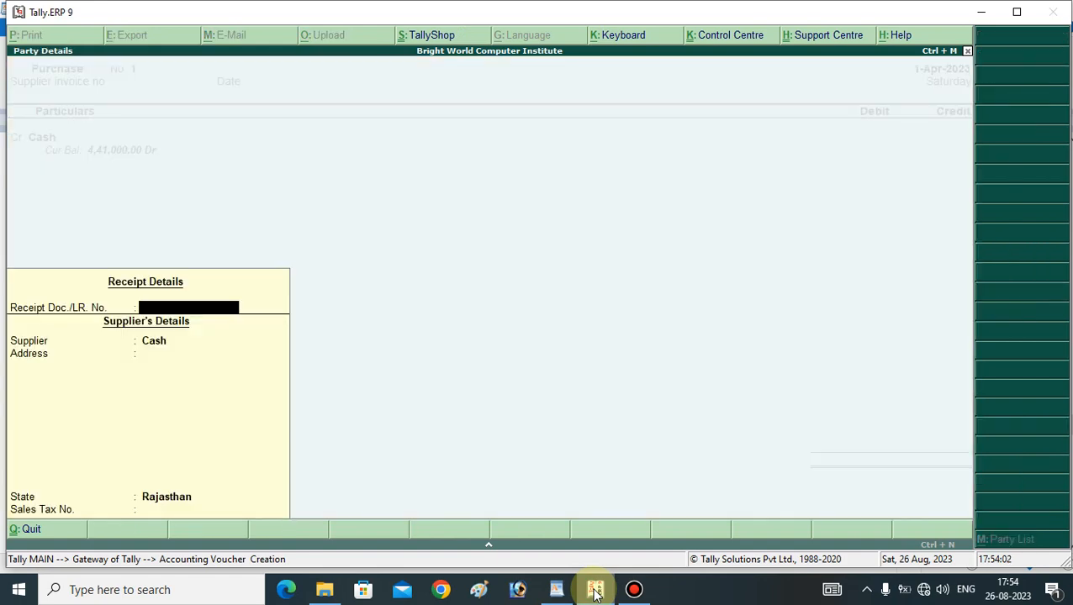
pyautogui.press('Return')
pyautogui.press('Return')
pyautogui.press('Return')
pyautogui.press('Return')
pyautogui.press('Return')
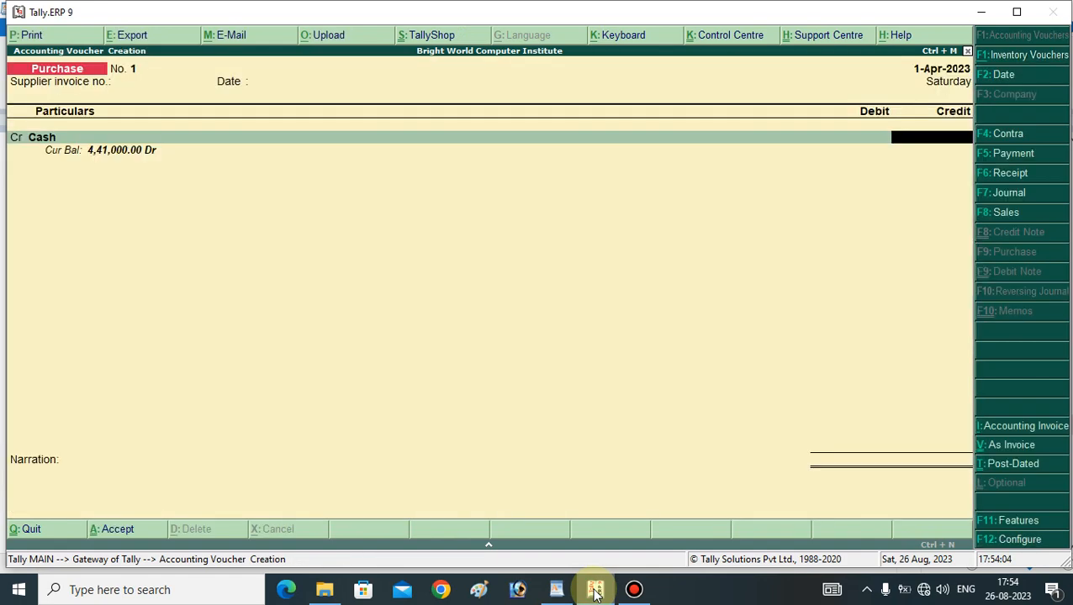
pyautogui.write('1000')
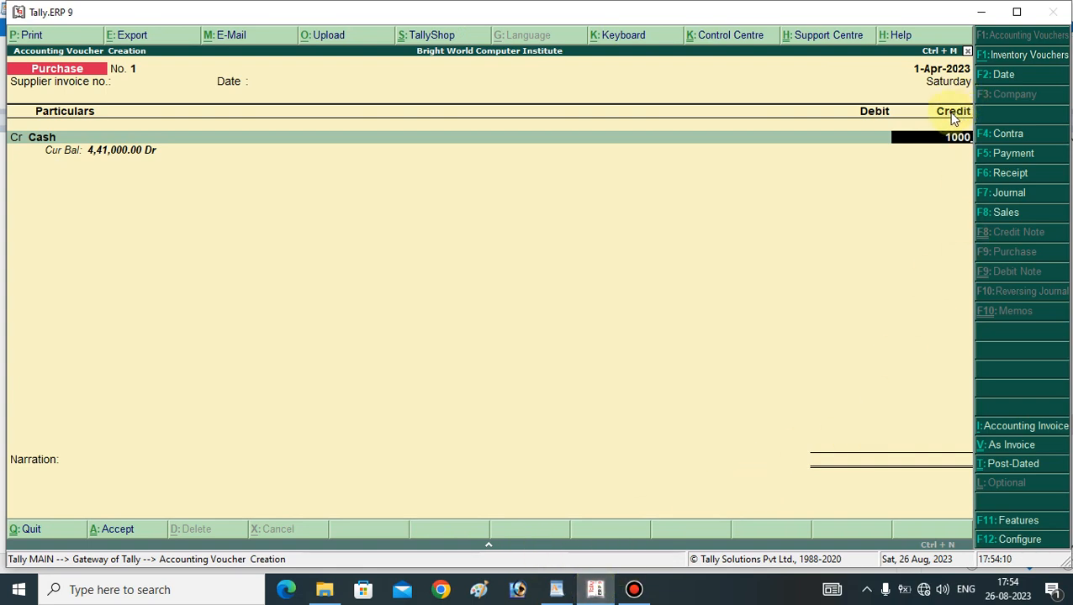
pyautogui.press('Return')
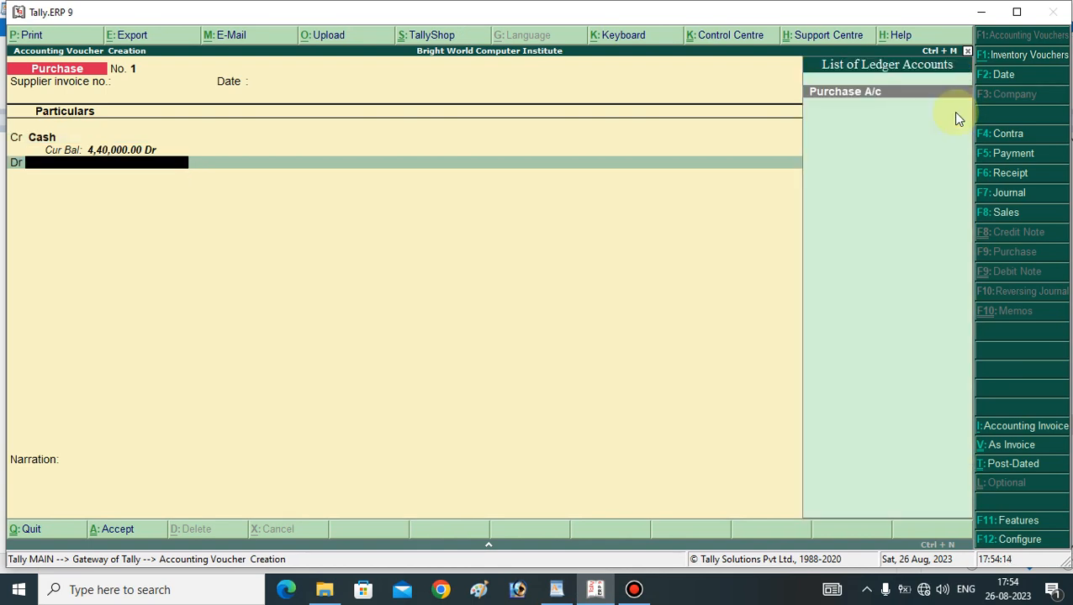
# - Check the example's debit line in WordPad, and choose Purchase A/c as the debit ledger in the Tally.ERP 9 voucher
pyautogui.click(557, 591)
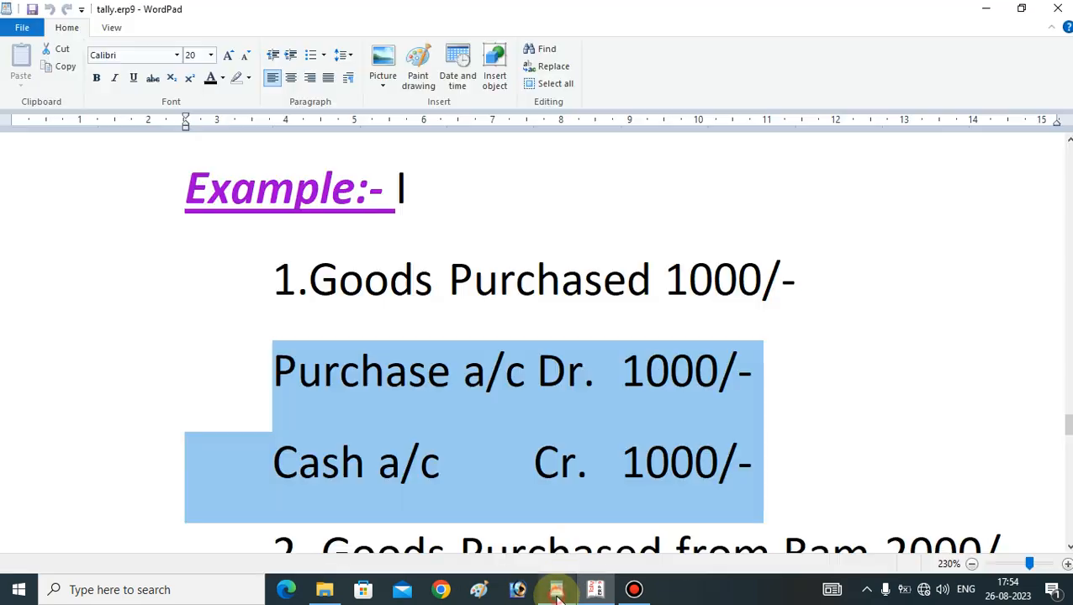
pyautogui.click(400, 461)
pyautogui.moveTo(279, 353); pyautogui.dragTo(737, 434)
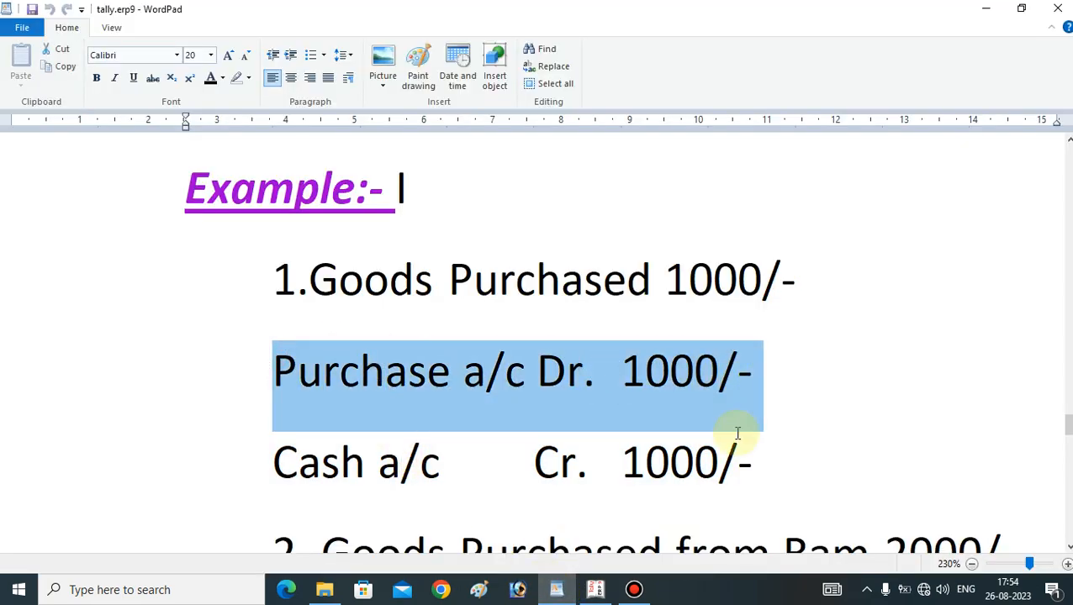
pyautogui.click(596, 591)
pyautogui.press('Return')
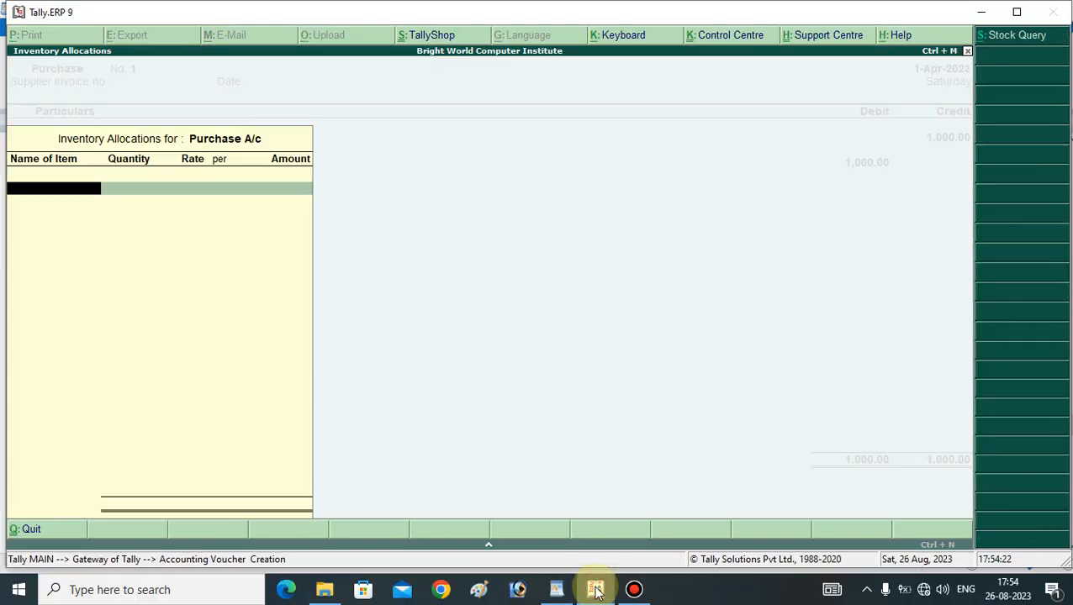
# - Save the Purchase voucher without any item allocation, with the narration "goods purchased to cash 1000/-"
pyautogui.press('Escape')
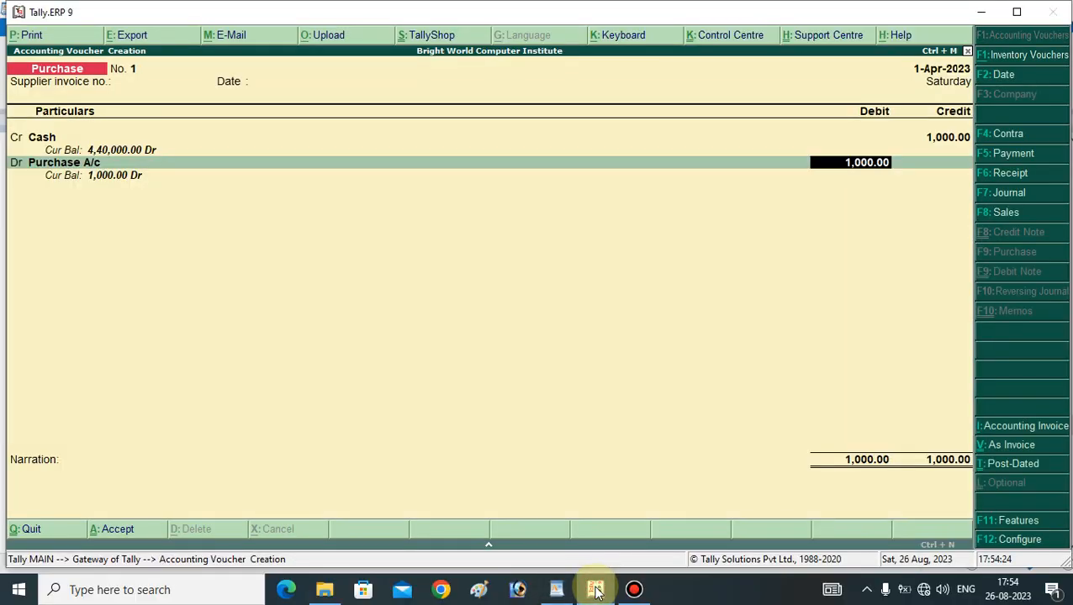
pyautogui.press('Return')
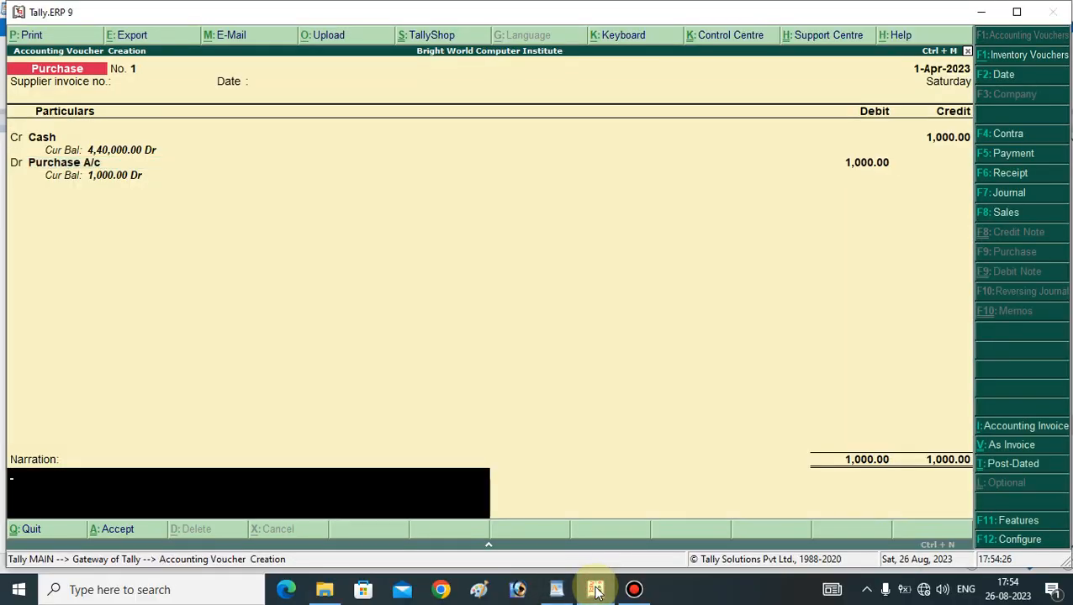
pyautogui.write('goods purchas')
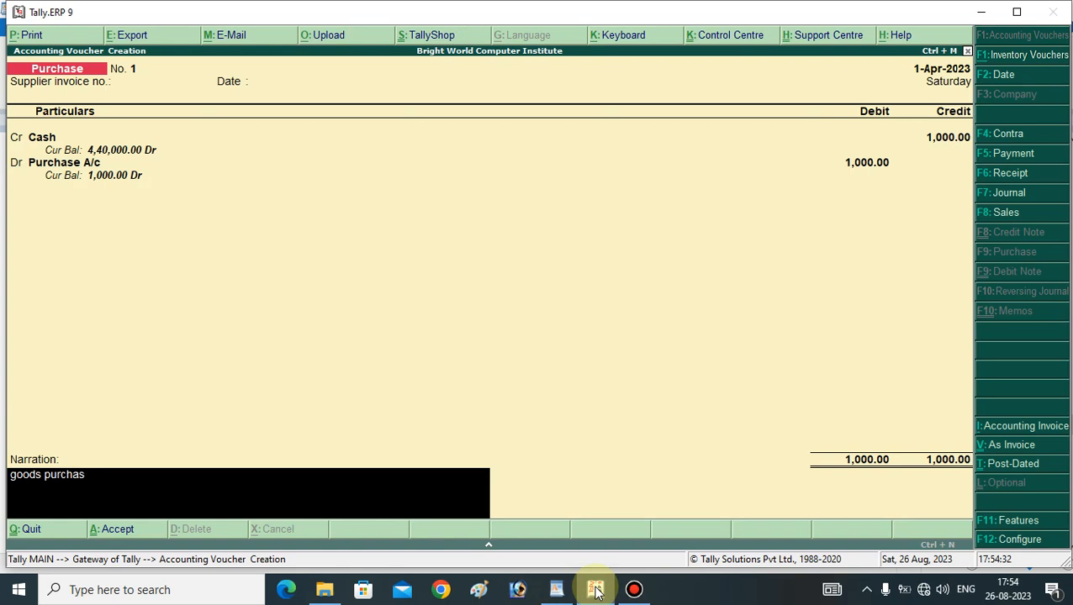
pyautogui.write('ed to cash 1000/-')
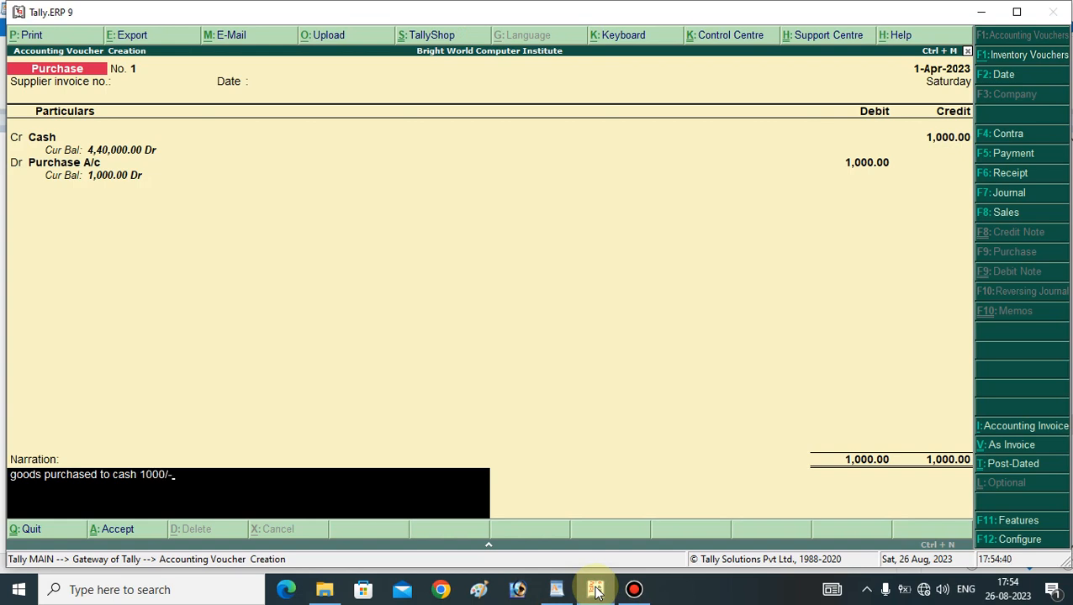
pyautogui.press('Return')
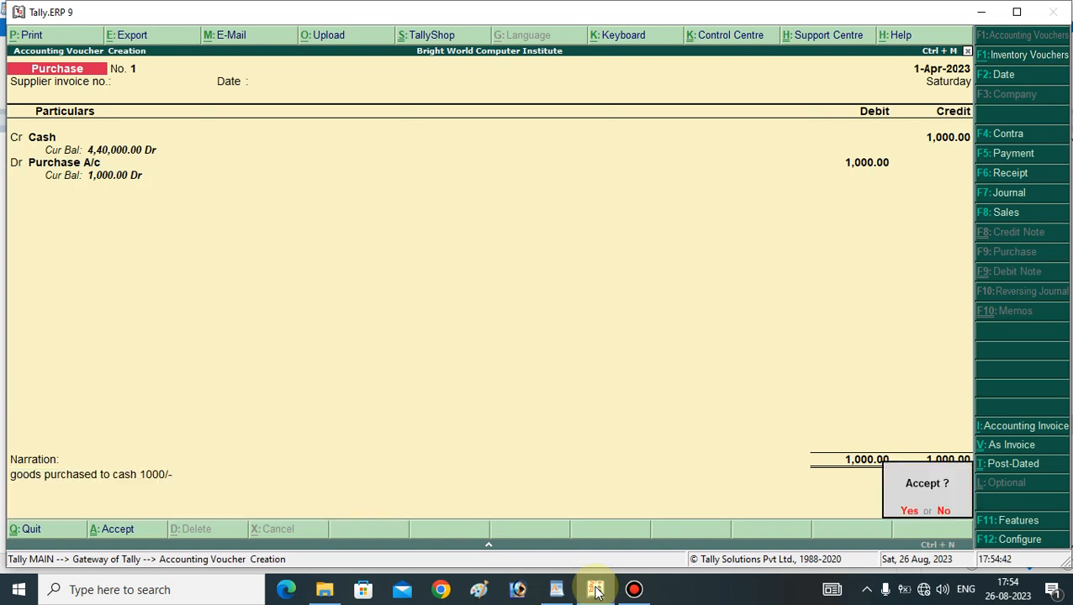
pyautogui.press('Return')
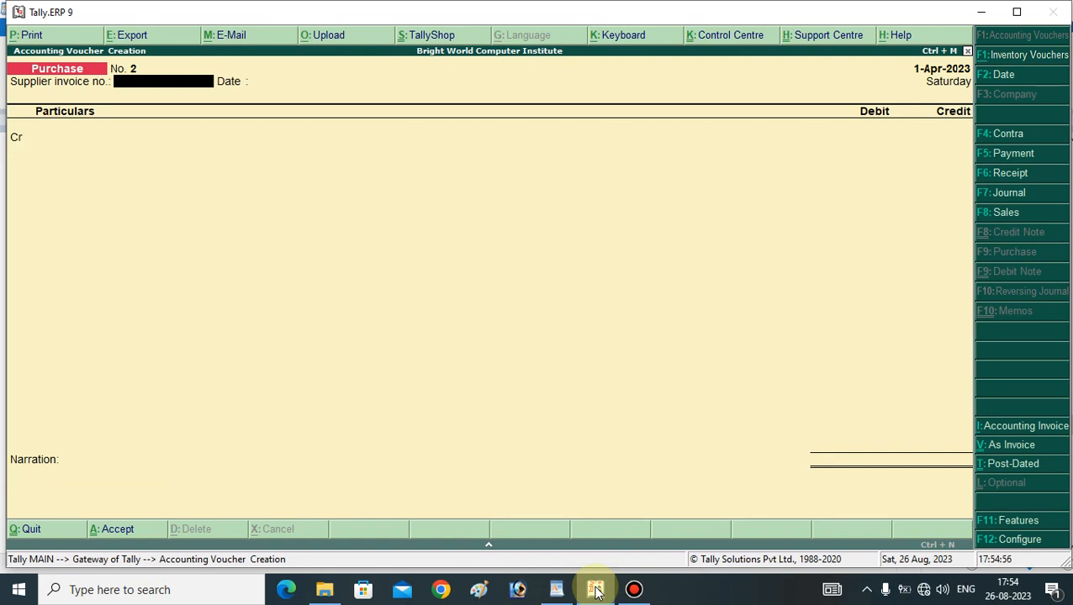
# - Switch to the WordPad notes and check the description, debit line and credit line of example 2
pyautogui.click(556, 590)
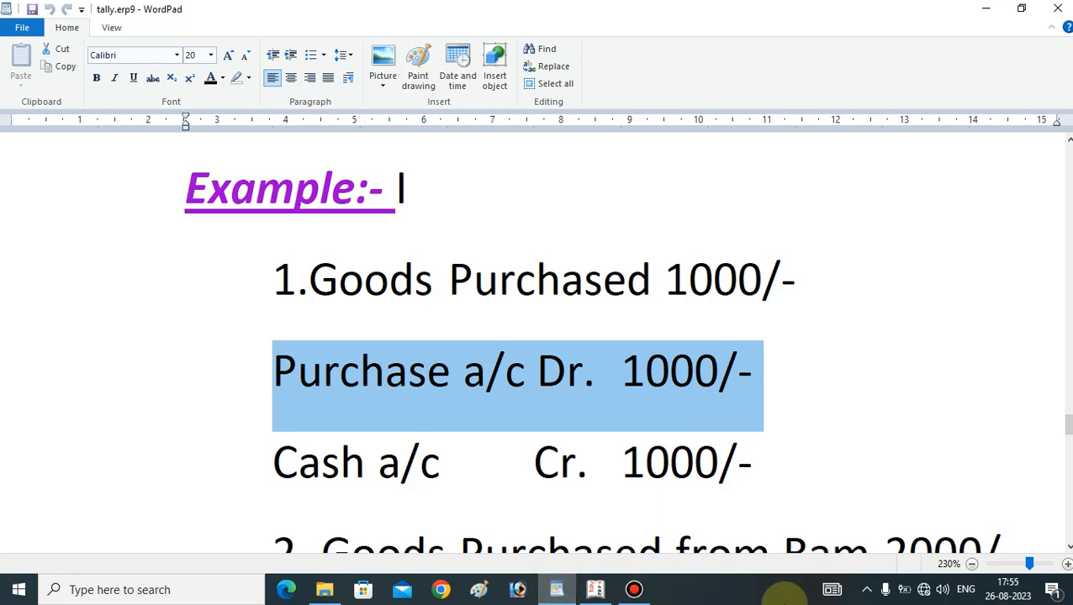
pyautogui.press('Down')
pyautogui.press('Down')
pyautogui.press('Down')
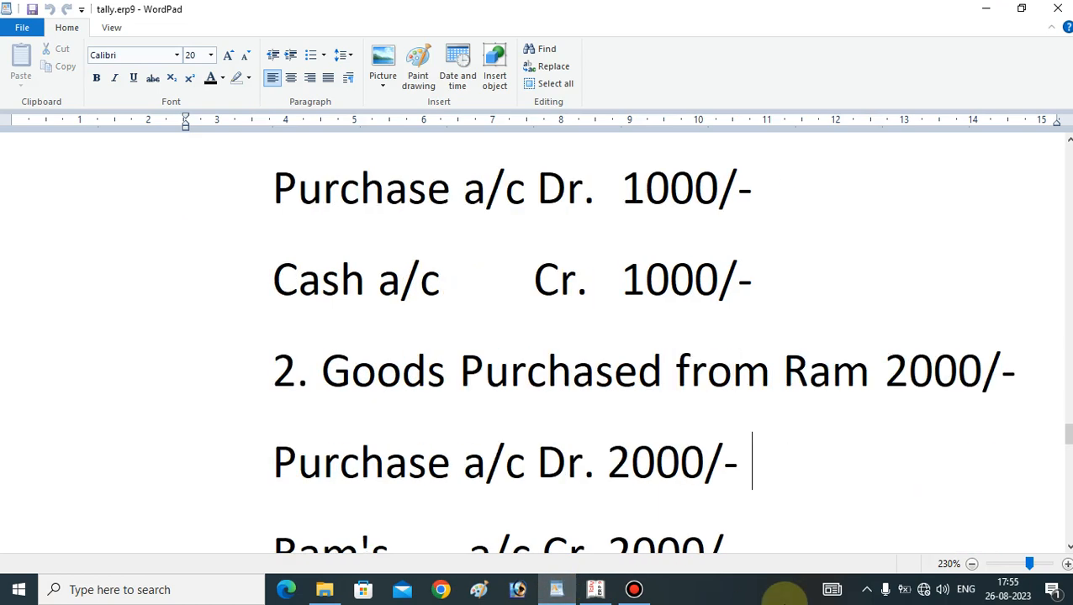
pyautogui.moveTo(273, 370); pyautogui.dragTo(1022, 355)
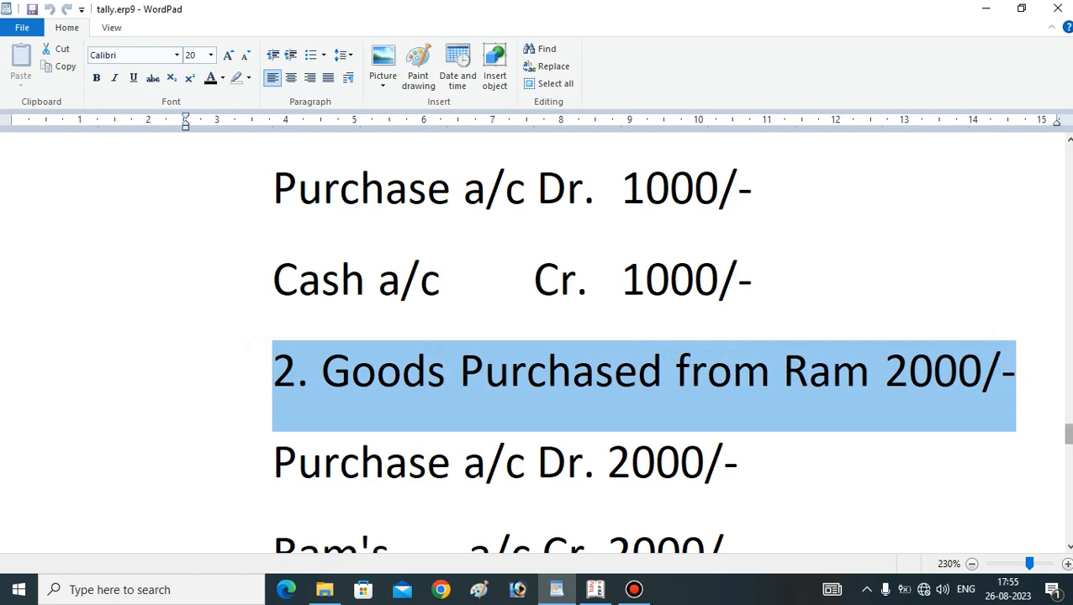
pyautogui.scroll(-2, 539, 336)
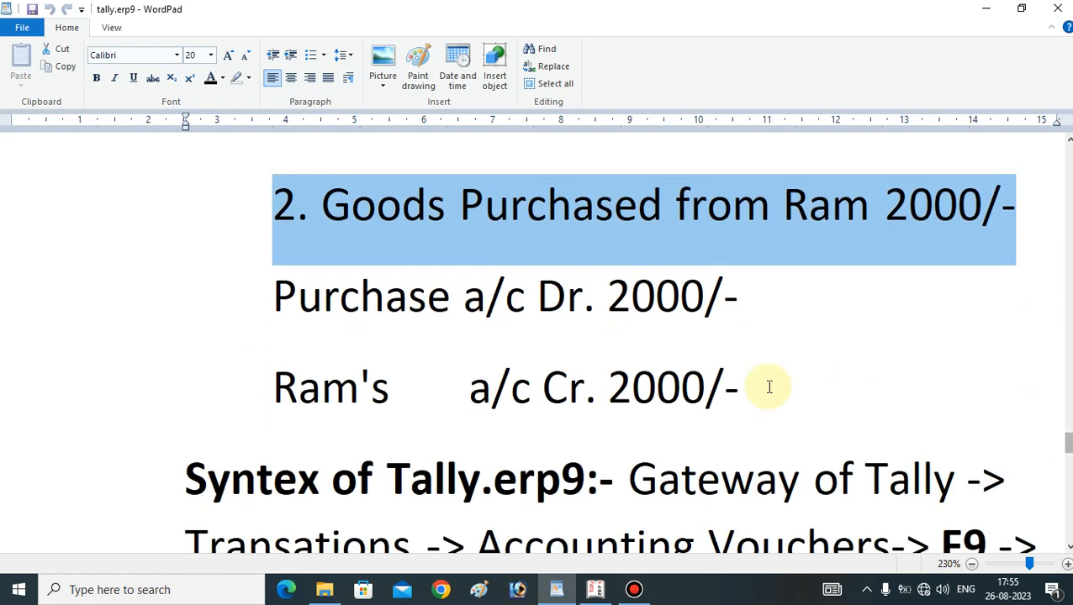
pyautogui.click(450, 338)
pyautogui.moveTo(272, 287); pyautogui.dragTo(729, 291)
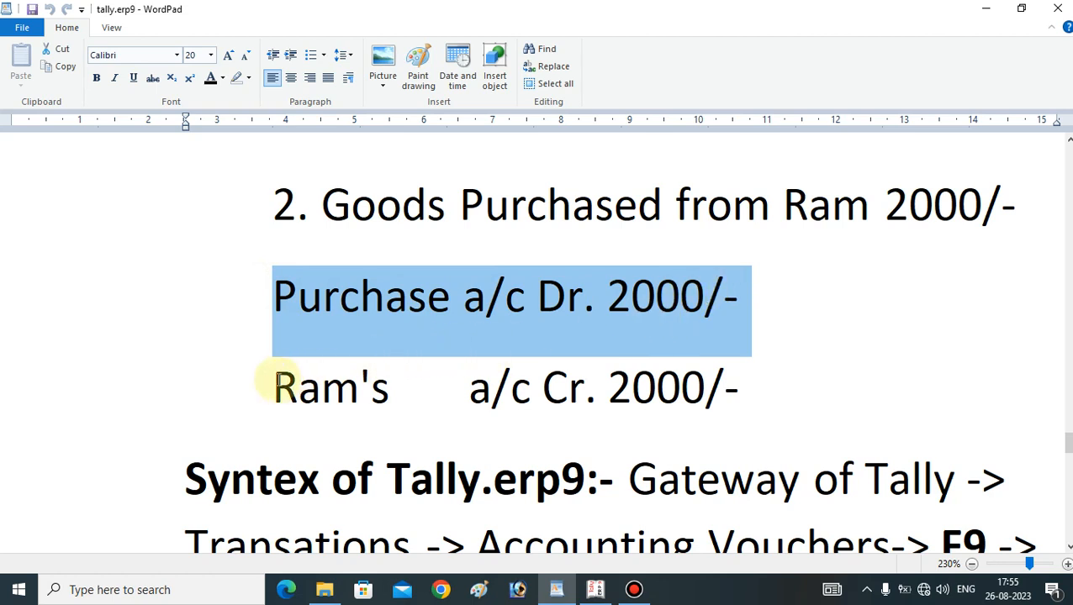
pyautogui.moveTo(268, 383); pyautogui.dragTo(754, 390)
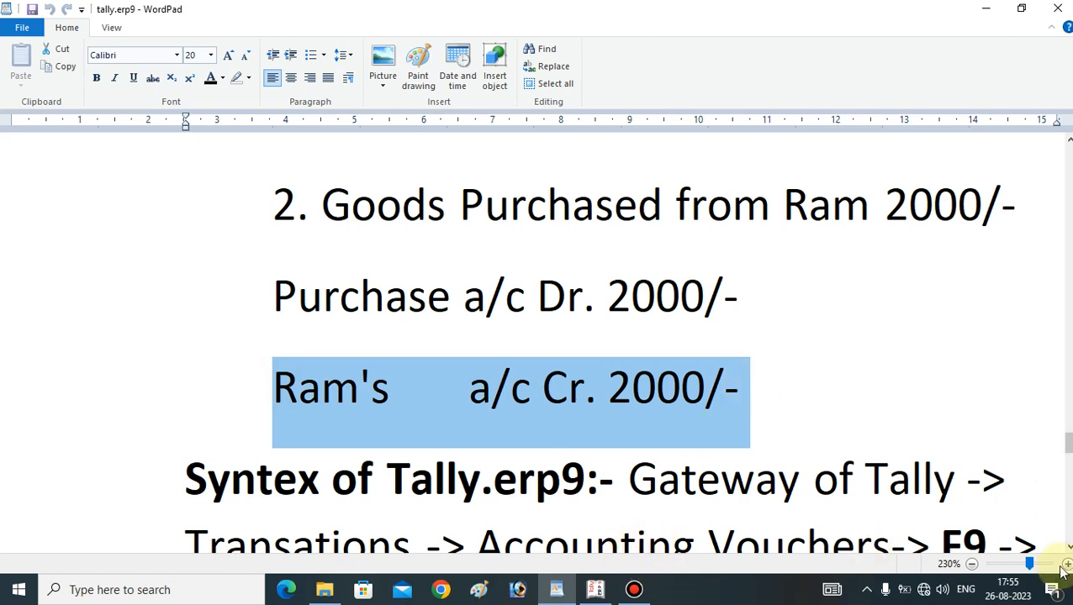
# - Switch to Tally.ERP 9 and choose the supplier's A/c ledger from example 2 as the credit ledger, filling in the supplier's address
pyautogui.click(595, 590)
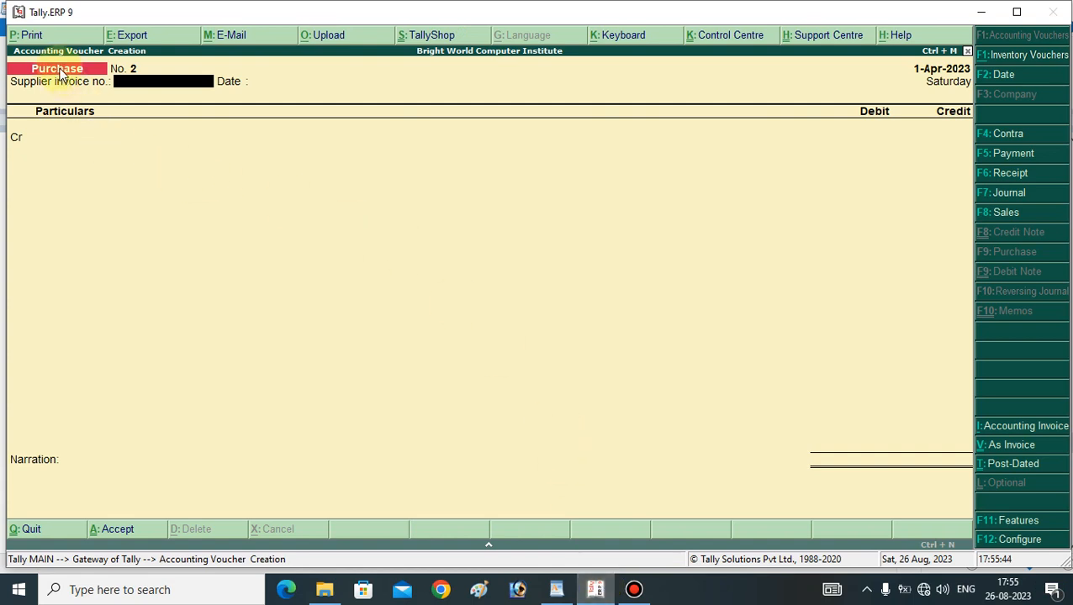
pyautogui.click(36, 139)
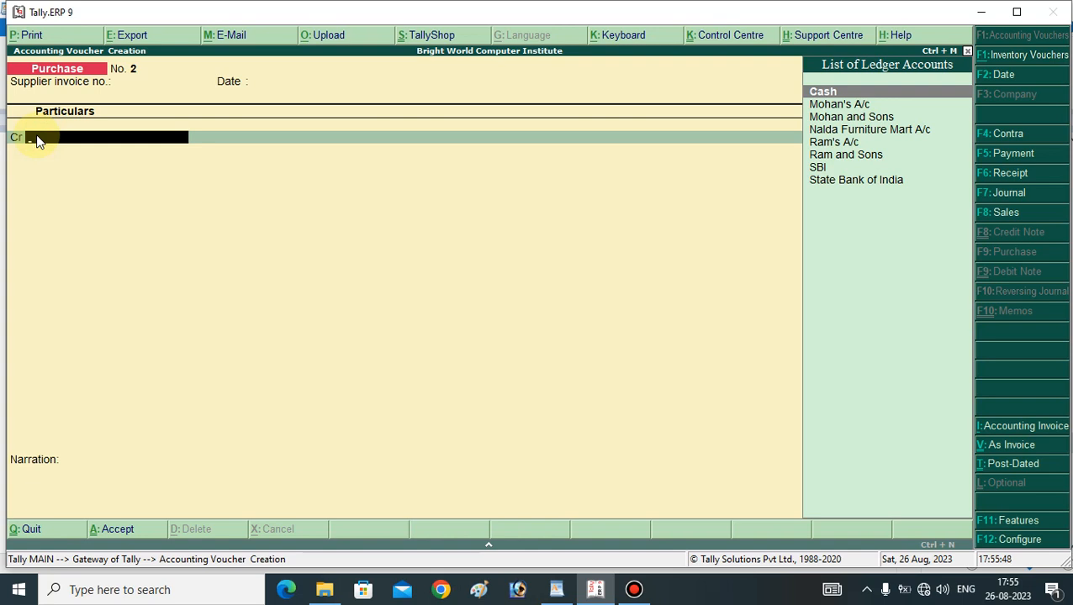
pyautogui.write('R')
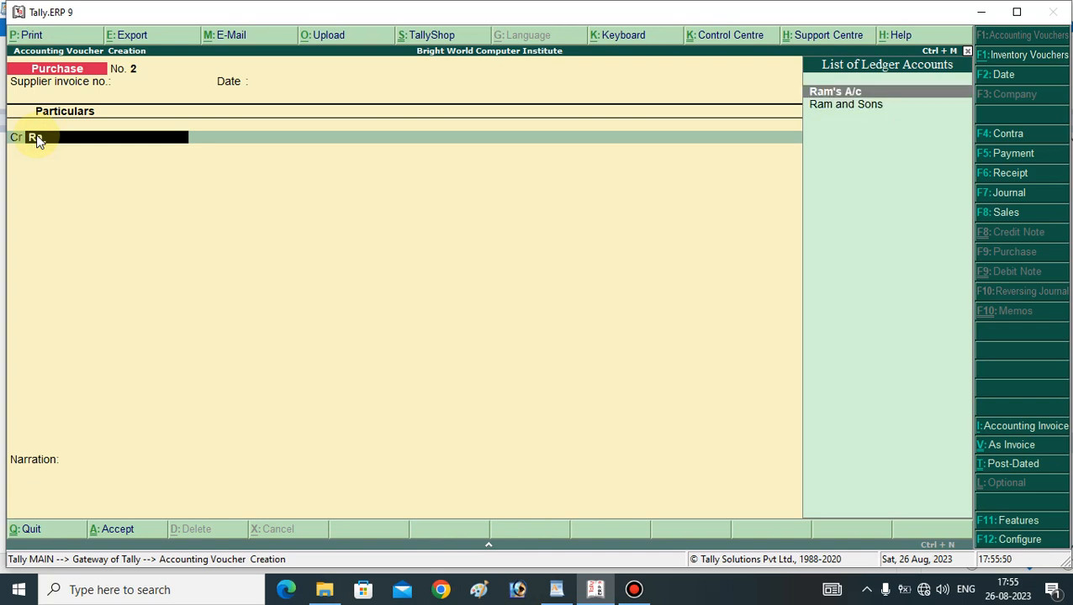
pyautogui.press('Return')
pyautogui.press('Return')
pyautogui.press('Return')
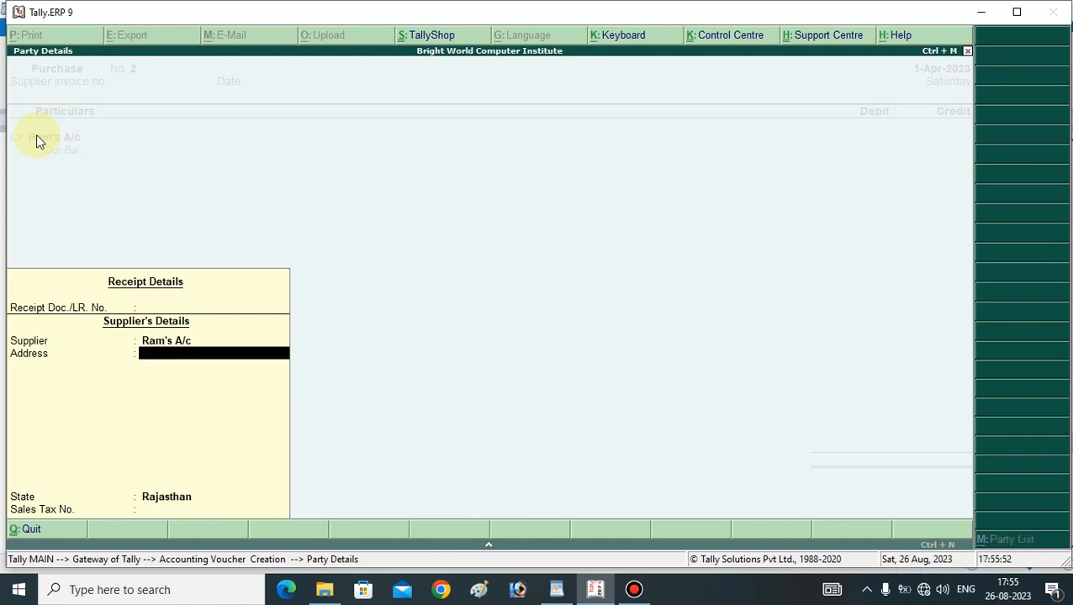
pyautogui.write('alwar')
pyautogui.press('Return')
pyautogui.press('Return')
pyautogui.press('Return')
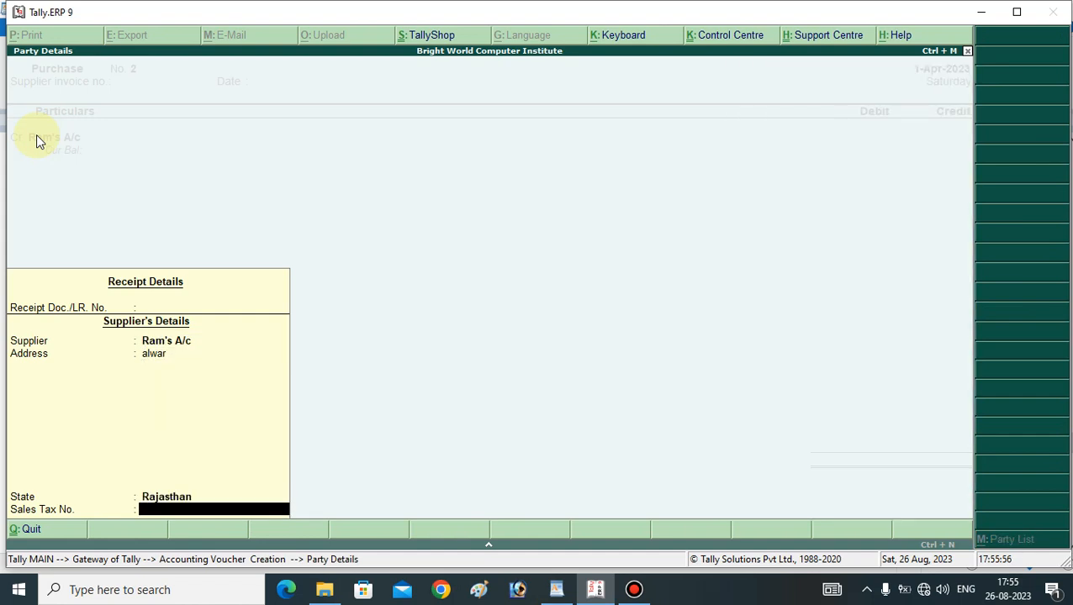
pyautogui.press('Return')
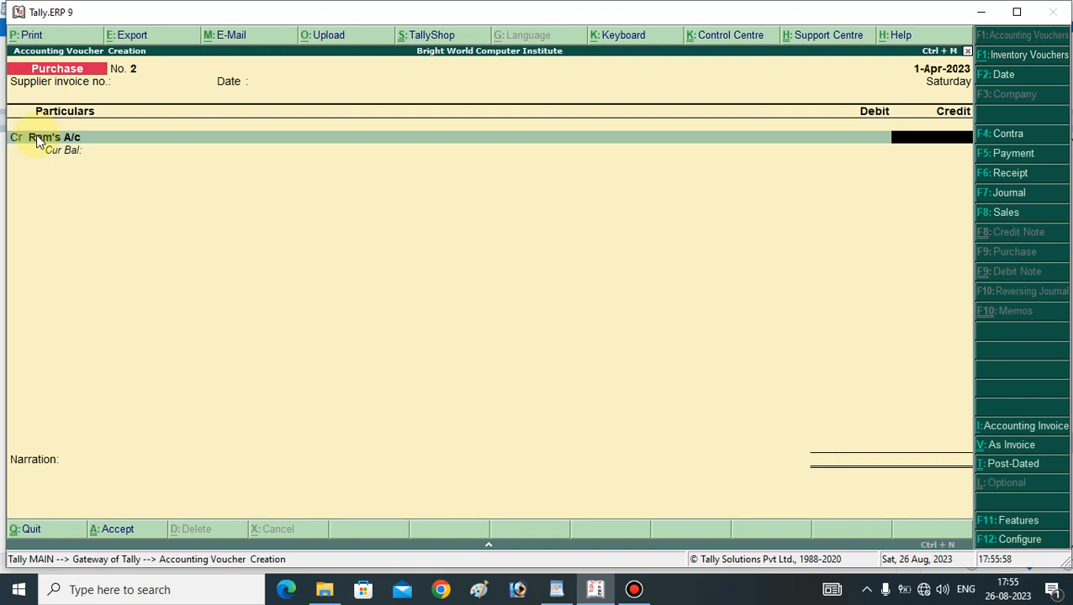
# - Credit the supplier with 2000 and debit Purchase A/c for the same amount, without allocating any items
pyautogui.write('2000')
pyautogui.press('Return')
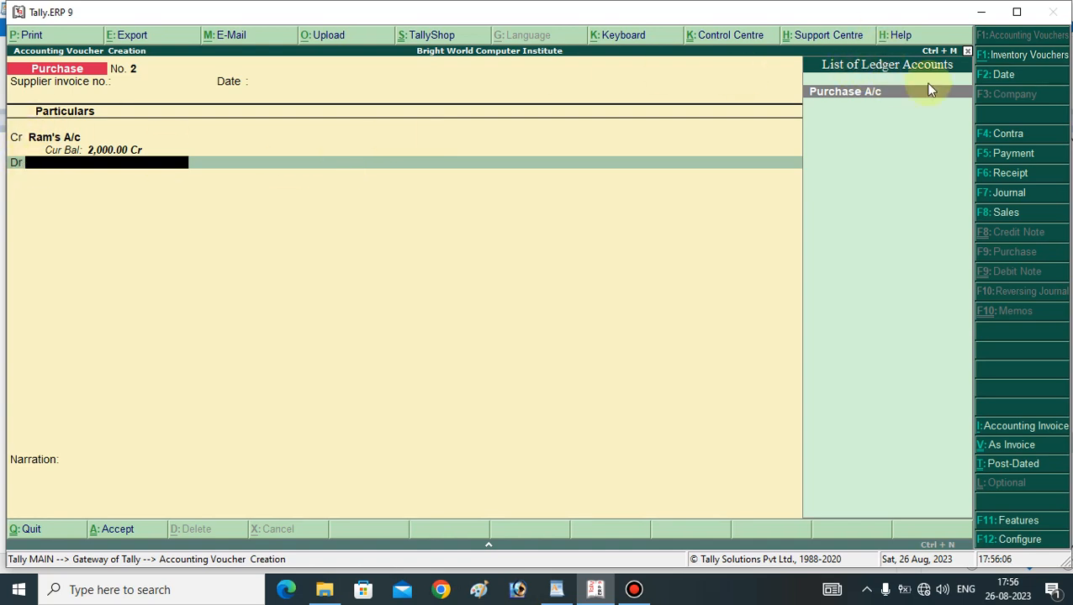
pyautogui.click(875, 94)
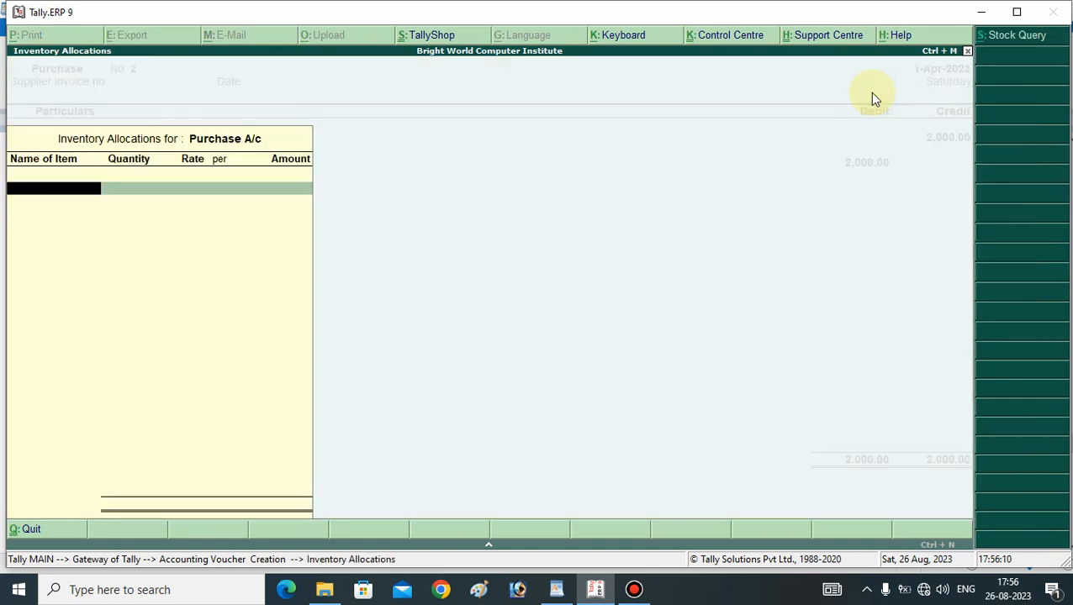
pyautogui.press('Escape')
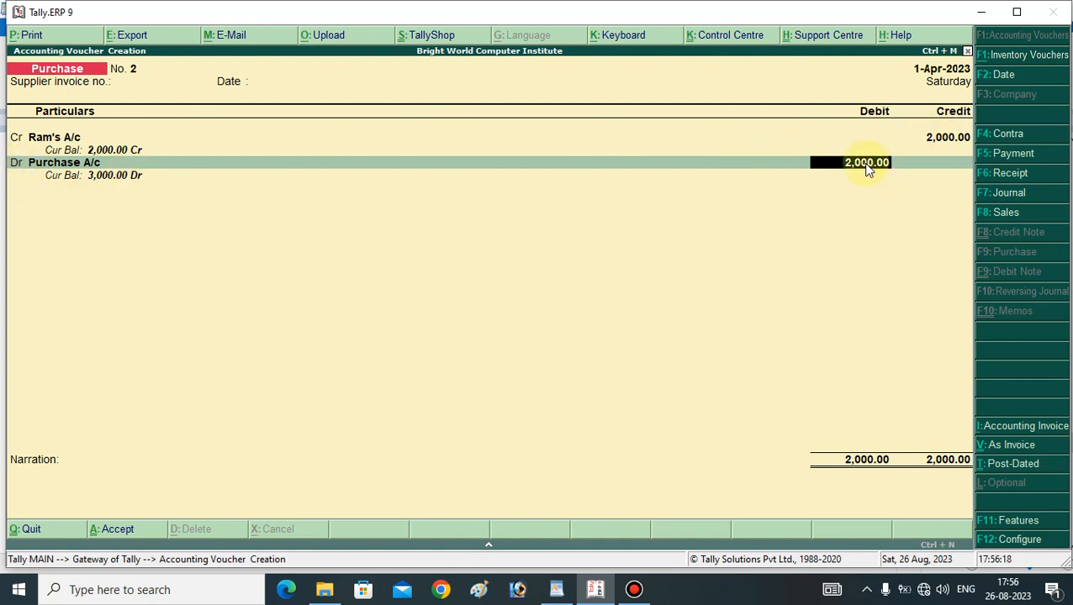
pyautogui.press('Return')
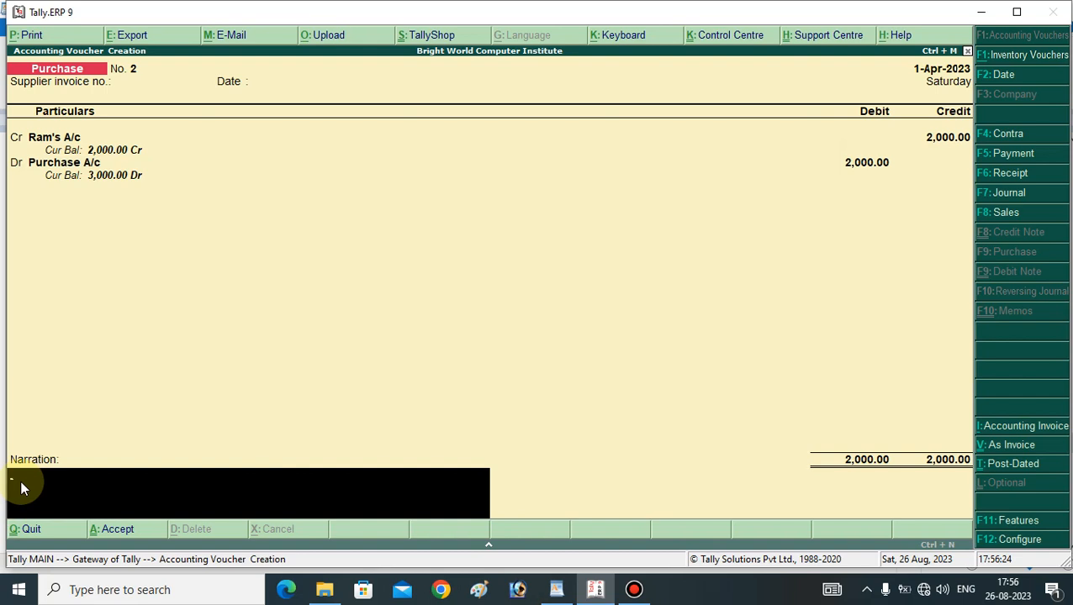
# - Enter a narration stating that goods were purchased from the supplier for 2000/-, and save the Purchase voucher
pyautogui.write('Goods purchas')
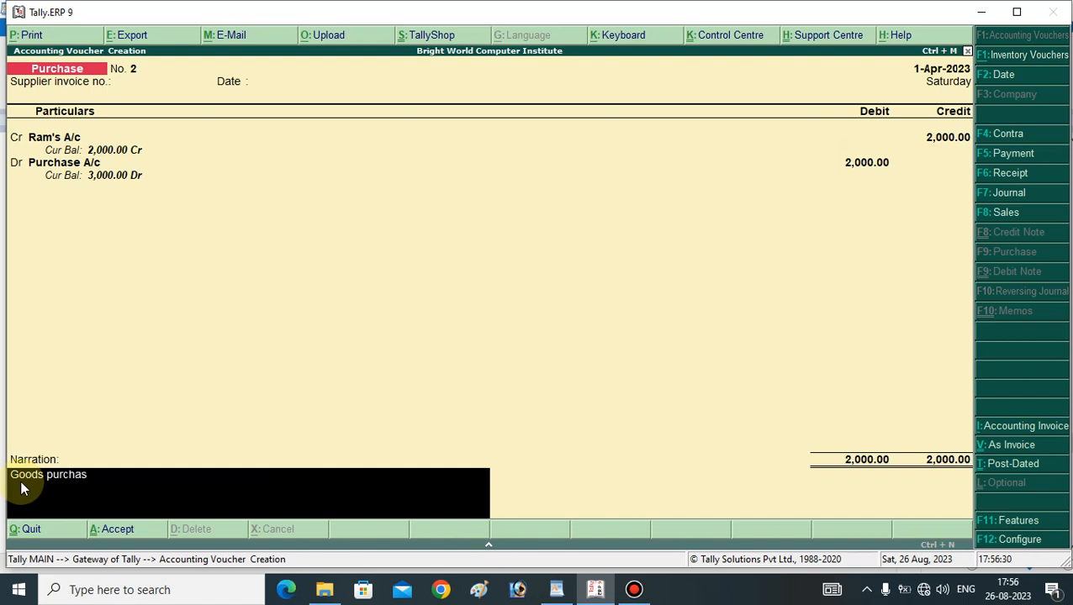
pyautogui.write("ed from ram's")
pyautogui.write('200')
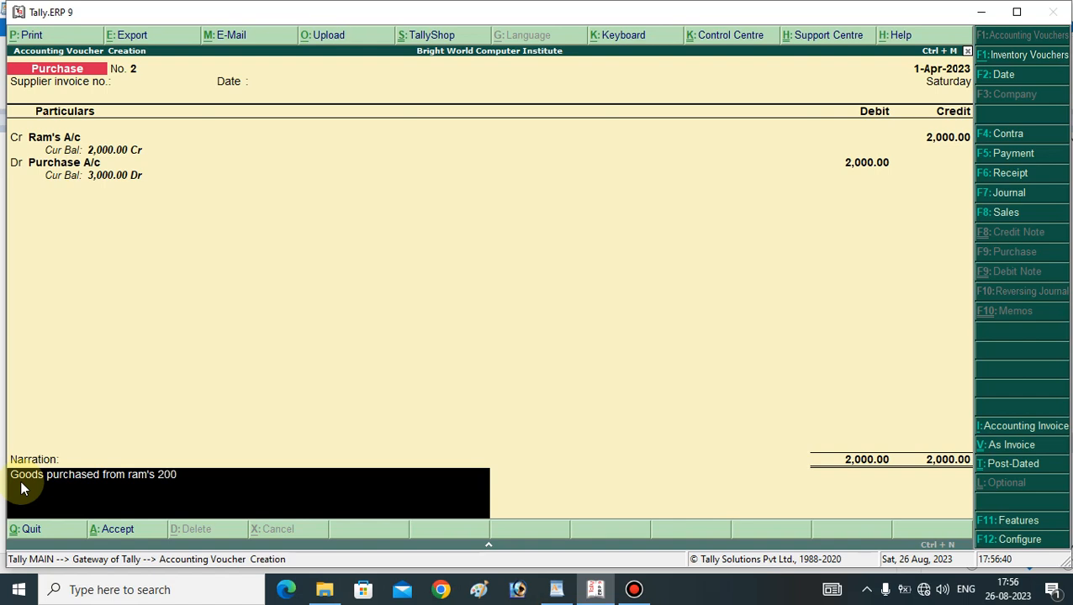
pyautogui.write('0/-')
pyautogui.press('Return')
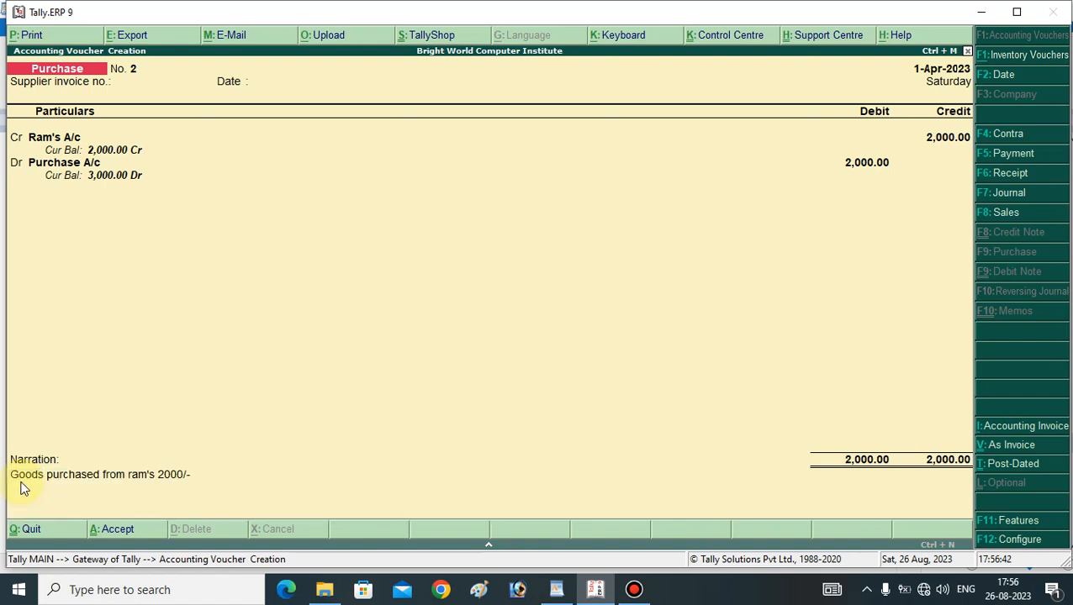
pyautogui.press('Return')
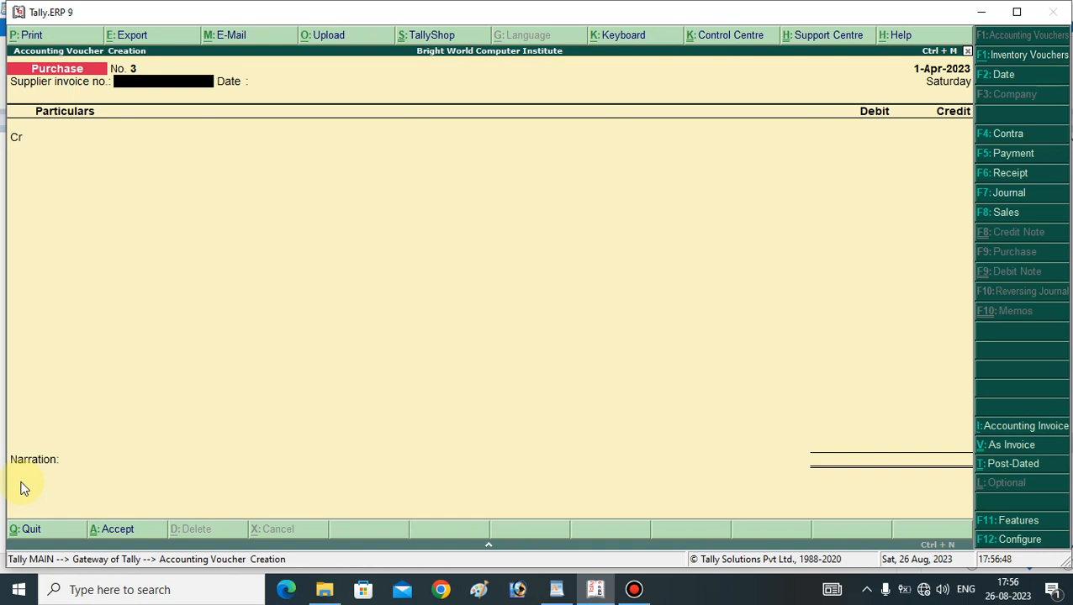
# - Leave voucher entry and open the Day Book
pyautogui.press('Escape')
pyautogui.press('Return')
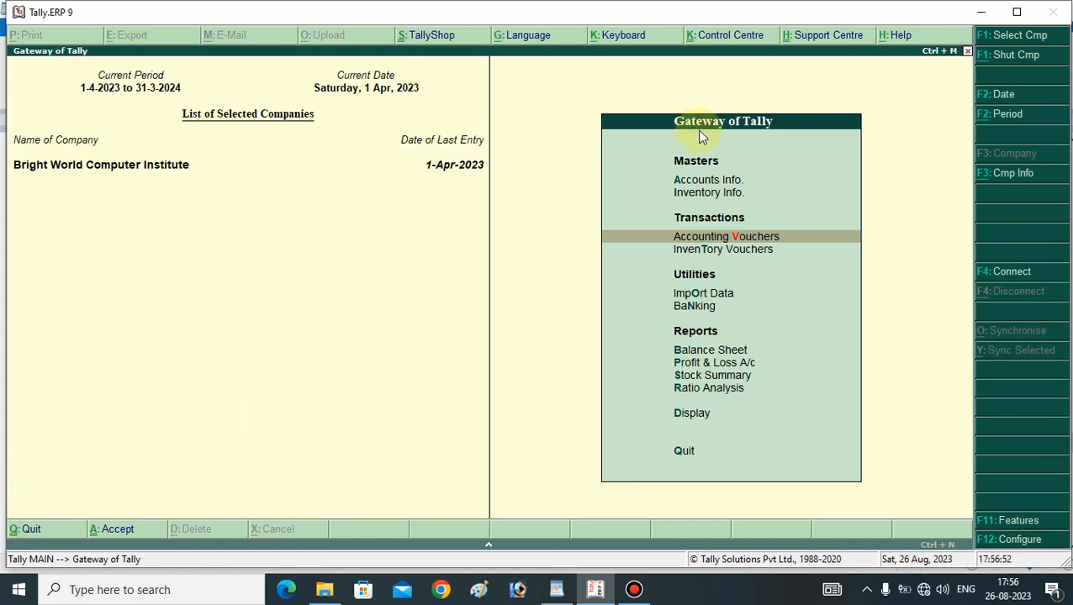
pyautogui.click(692, 414)
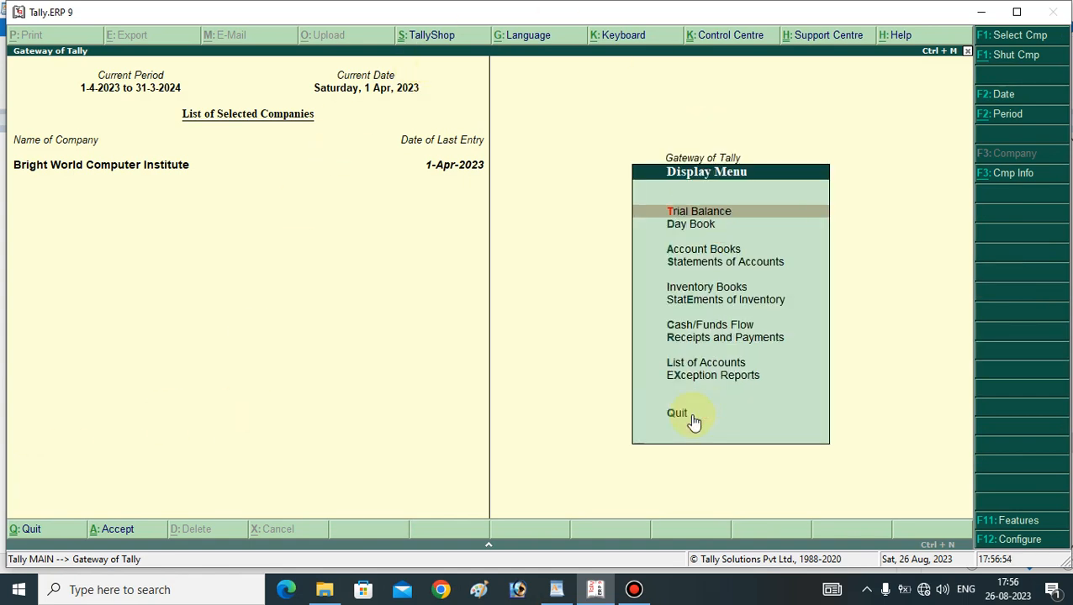
pyautogui.click(691, 223)
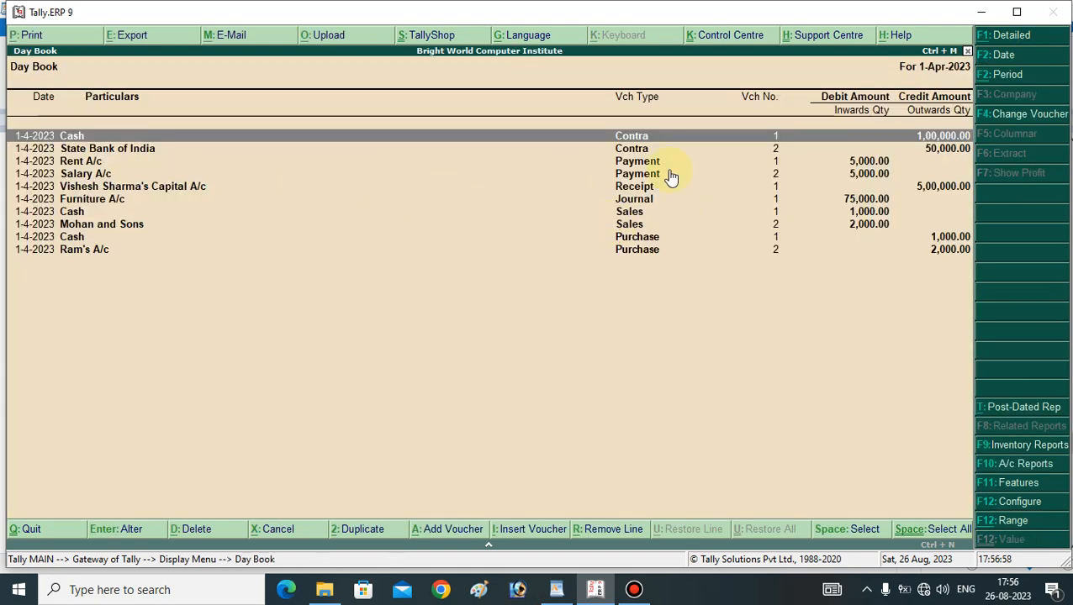
# - Examine Sales vouchers 1 and 2 from the Day Book without changing them, and switch back to the WordPad notes
pyautogui.click(632, 217)
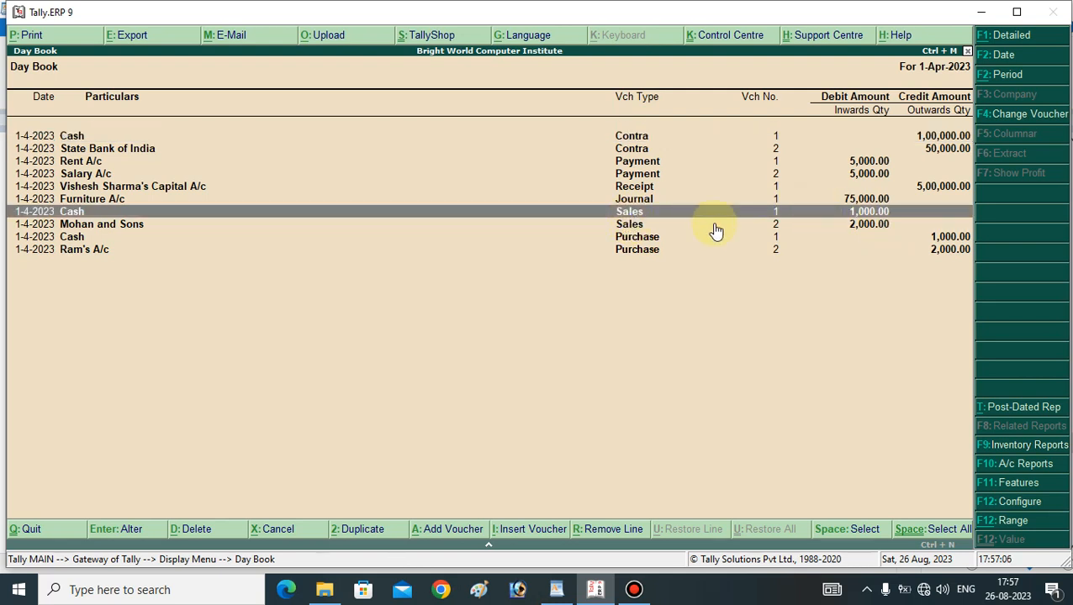
pyautogui.press('Return')
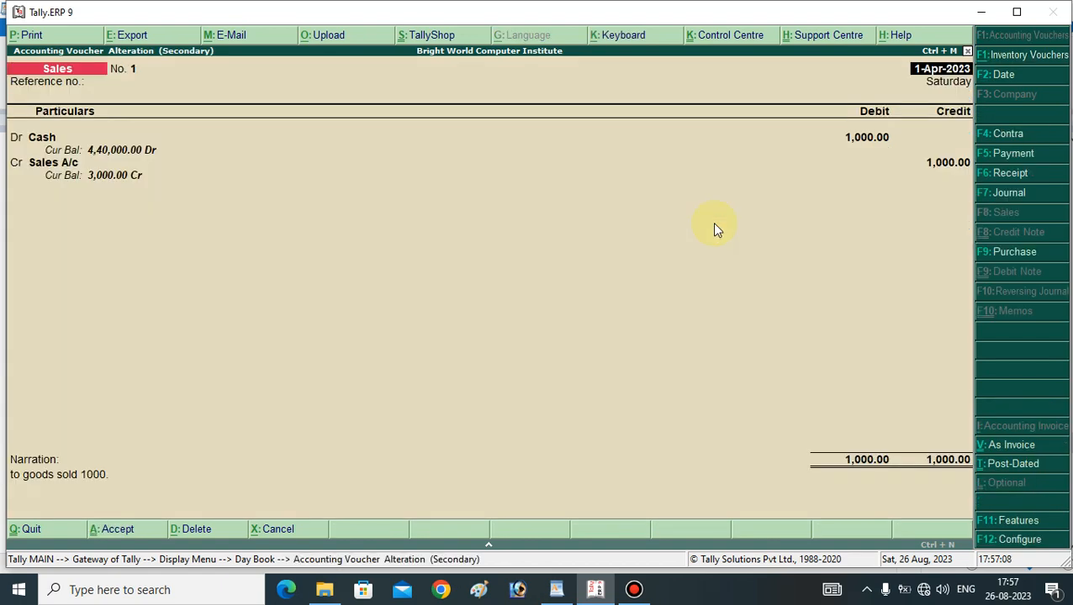
pyautogui.press('Escape')
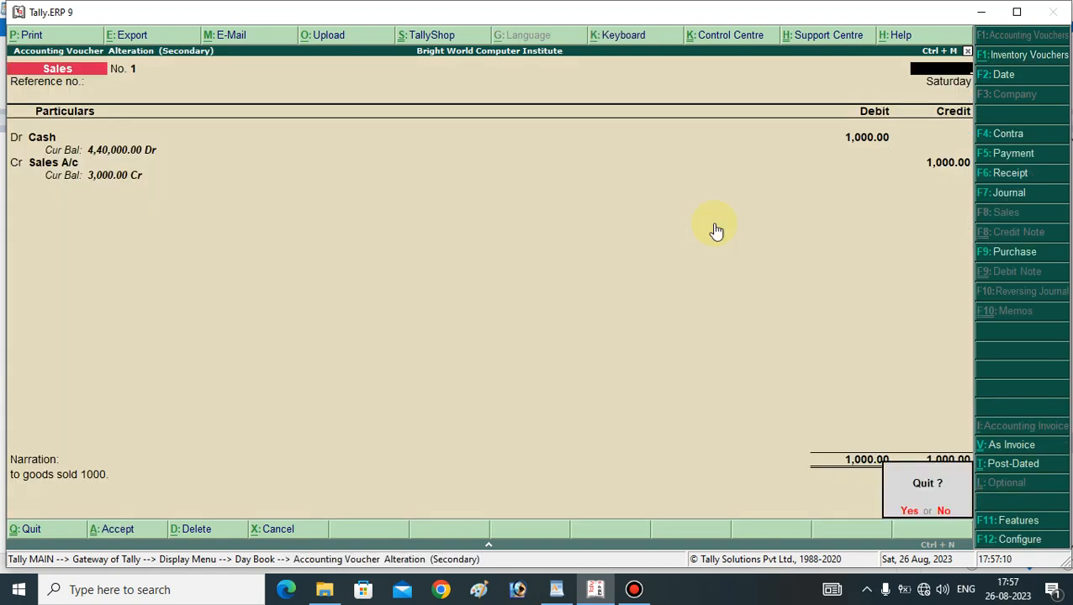
pyautogui.press('y')
pyautogui.press('Down')
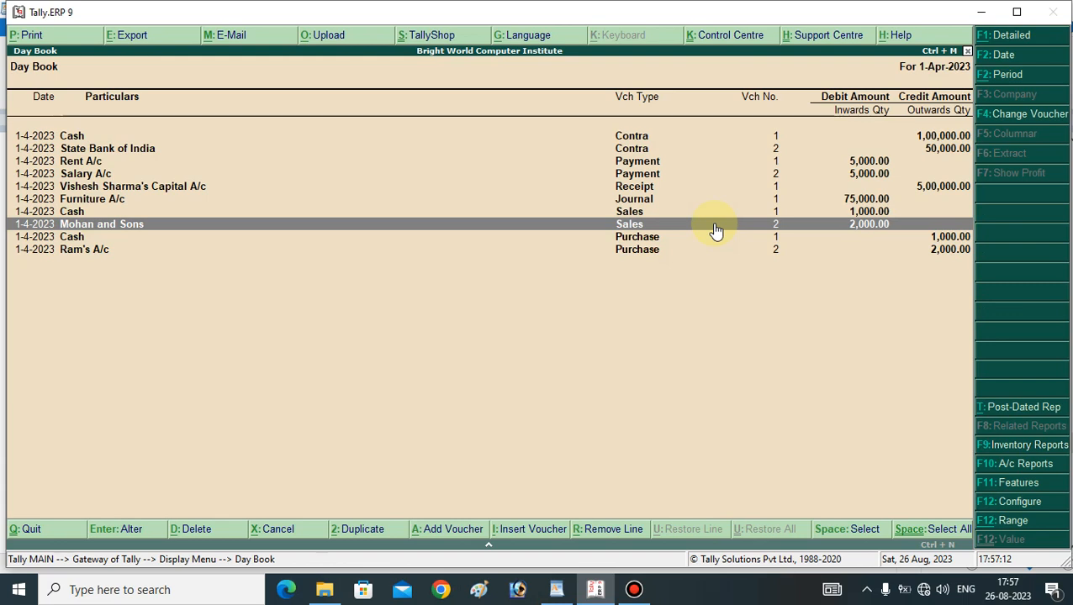
pyautogui.press('Return')
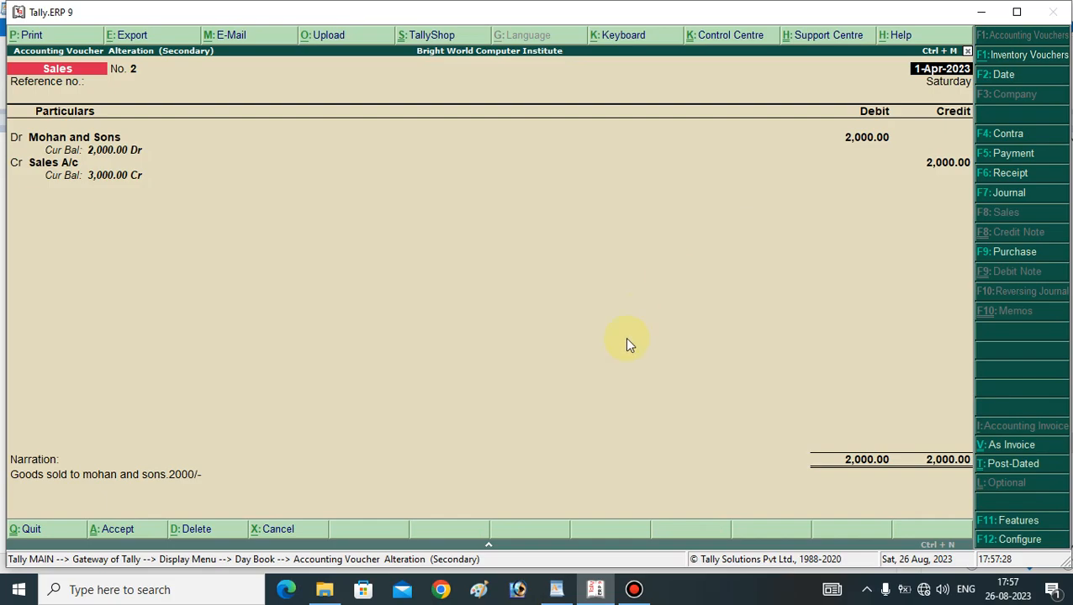
pyautogui.click(557, 589)
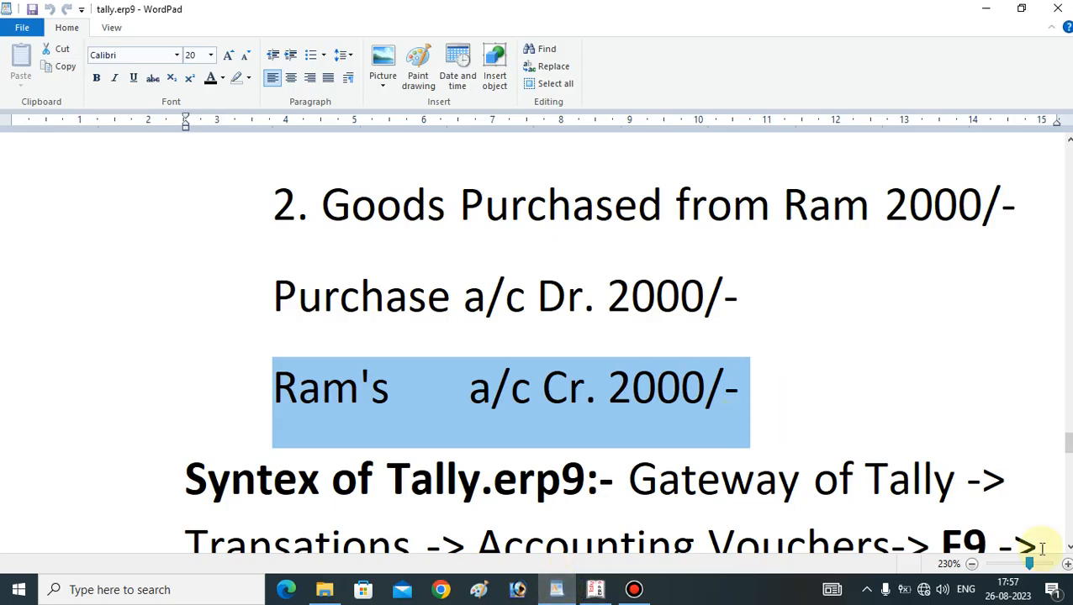
# - Review the Purchase Voucher section of the WordPad notes, highlighting part of its heading and the Tally syntax paragraph
pyautogui.scroll(-3, 1041, 548)
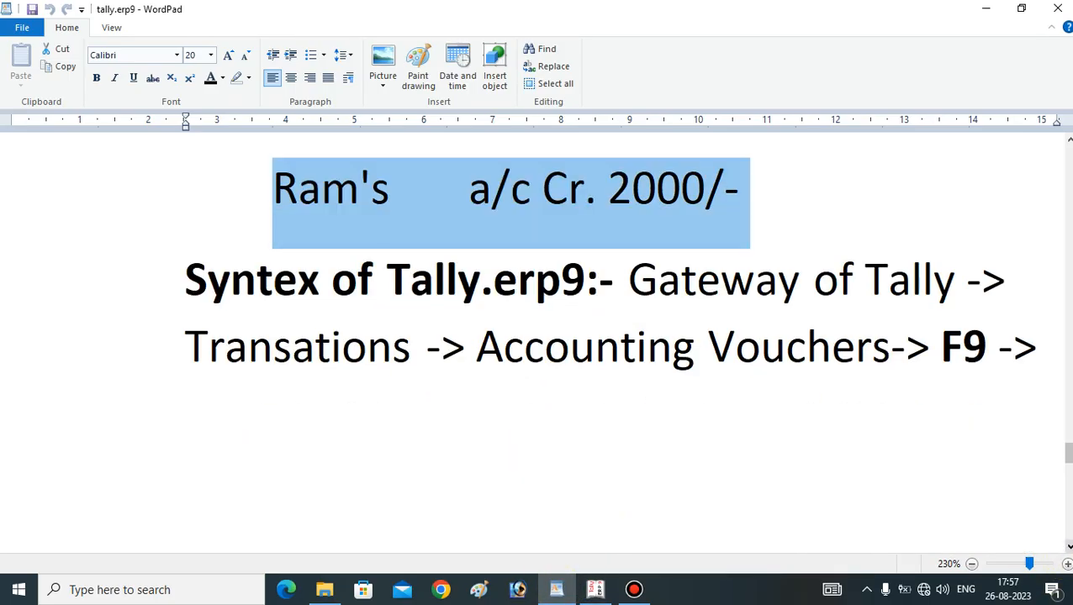
pyautogui.moveTo(1068, 453); pyautogui.dragTo(1068, 412)
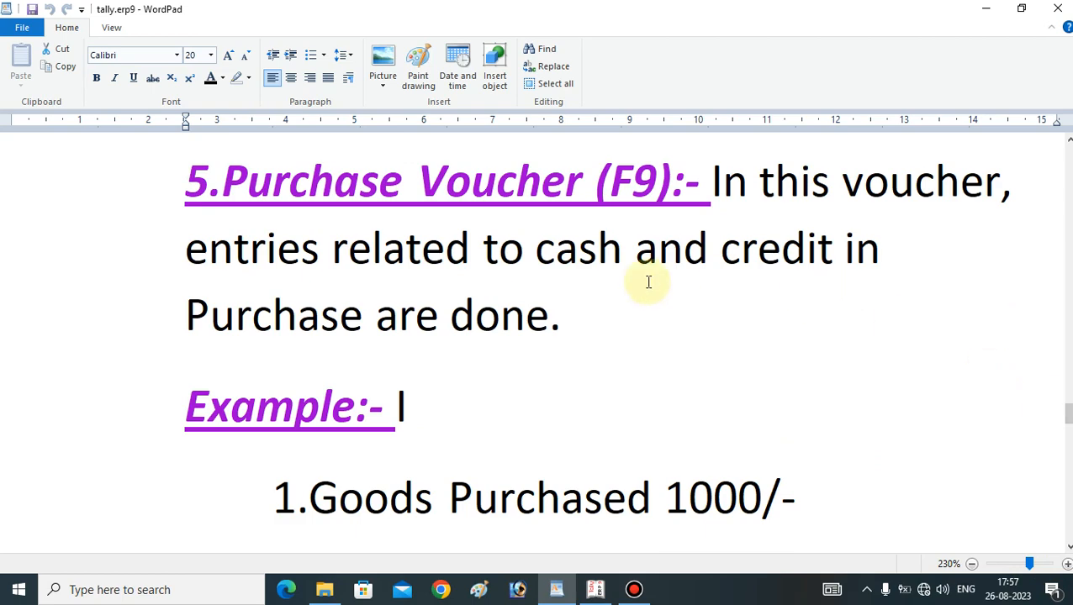
pyautogui.moveTo(193, 153); pyautogui.dragTo(335, 280)
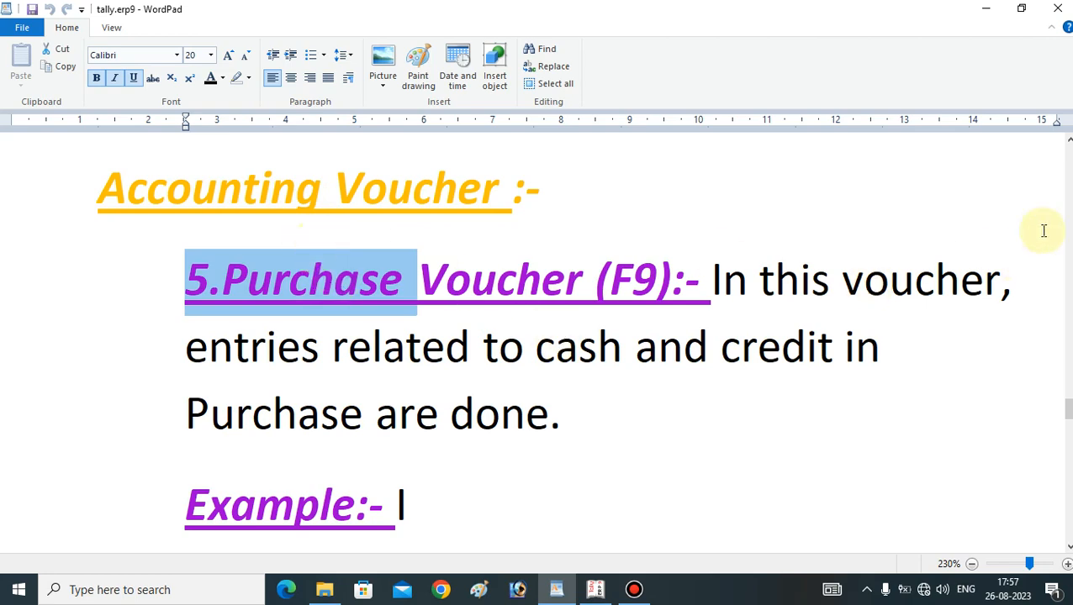
pyautogui.click(1068, 140)
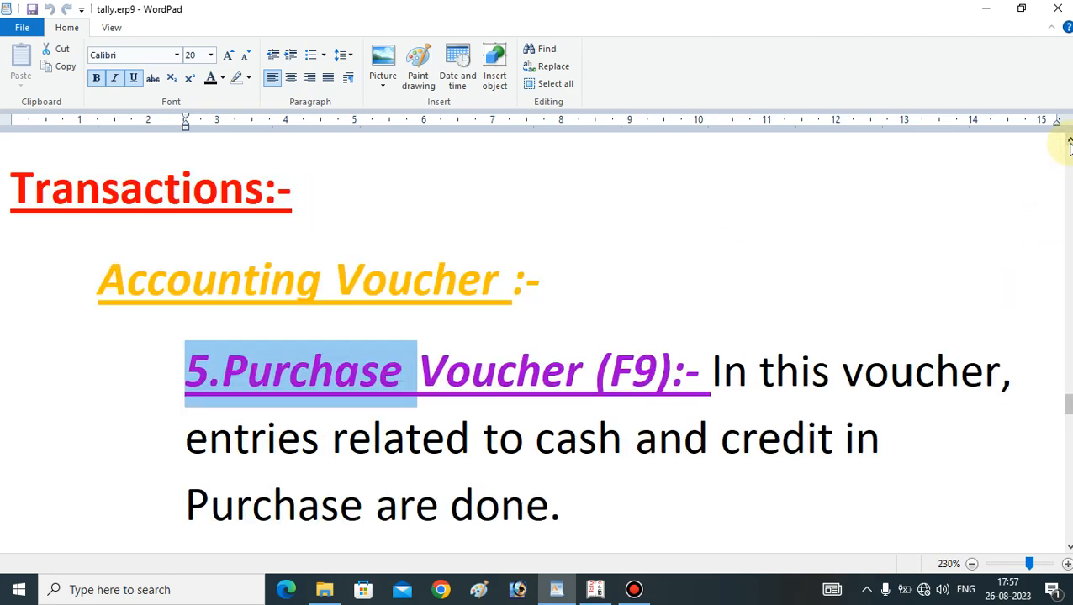
pyautogui.moveTo(1067, 404); pyautogui.dragTo(1067, 456)
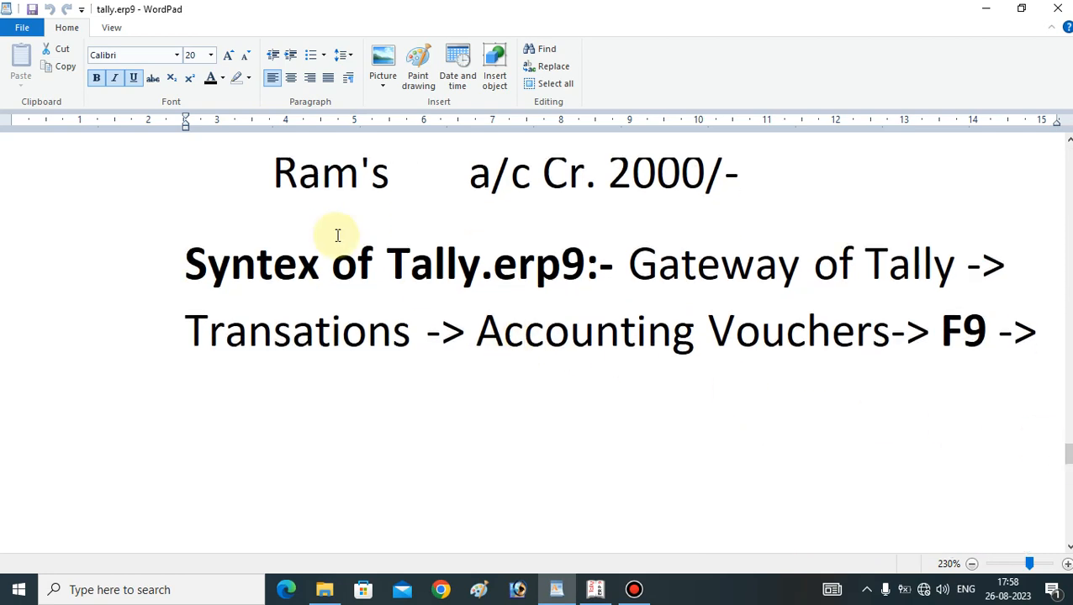
pyautogui.moveTo(187, 258); pyautogui.dragTo(522, 356)
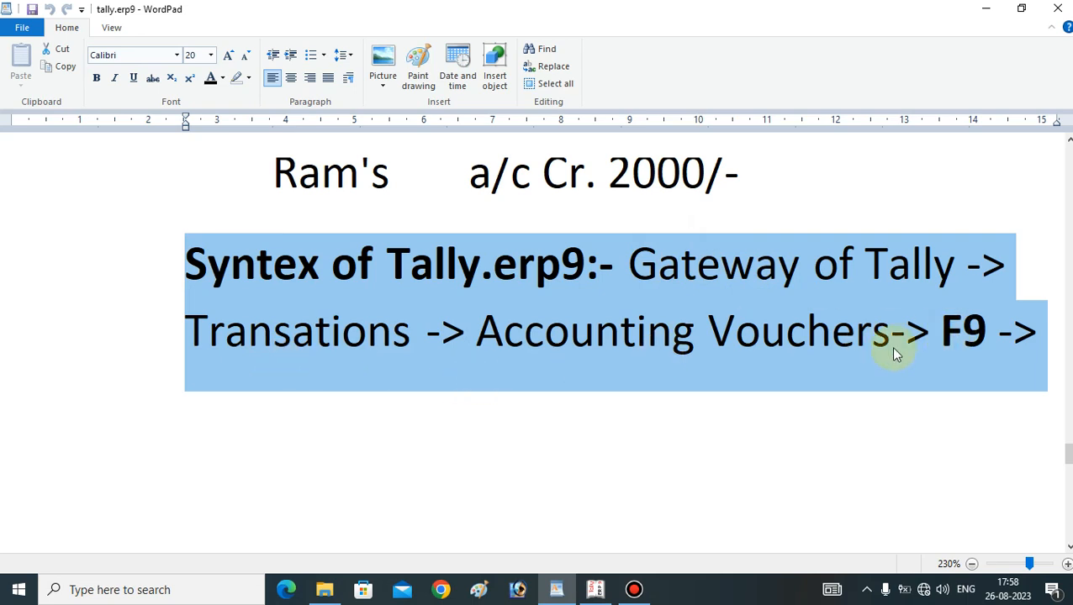
# - Switch to Tally.ERP 9, quit Sales voucher 2 without changing it, and return from the Day Book to the Gateway of Tally
pyautogui.click(595, 590)
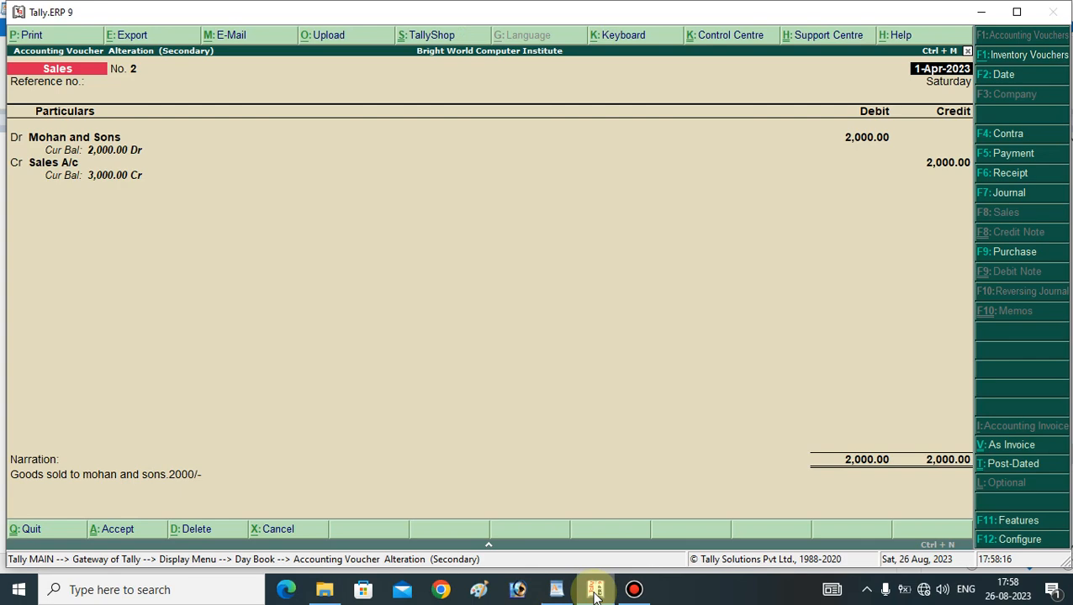
pyautogui.press('Escape')
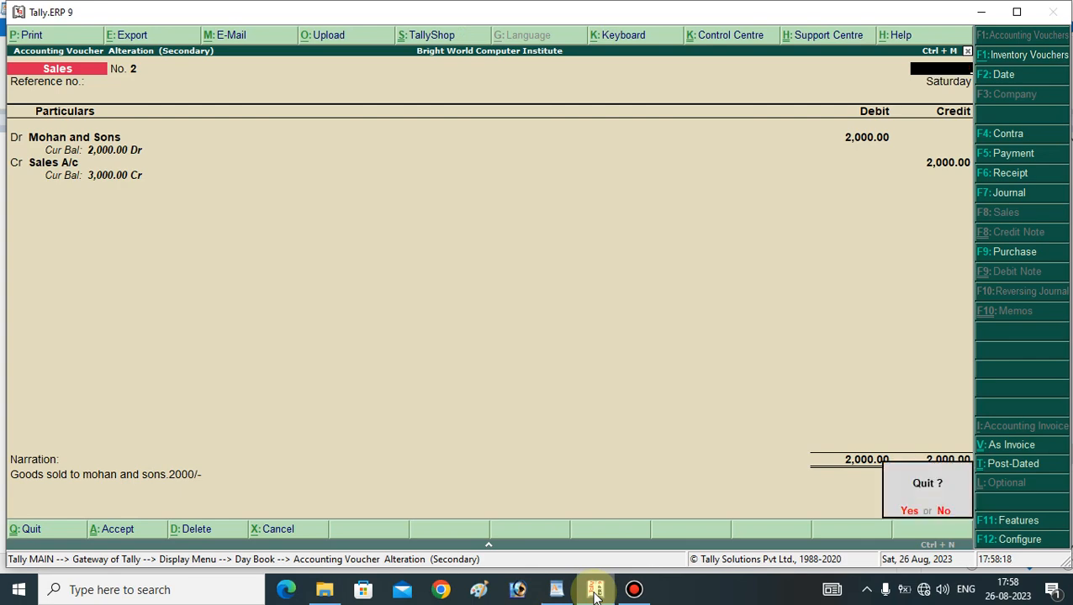
pyautogui.press('y')
pyautogui.press('Escape')
pyautogui.press('Escape')
pyautogui.press('Escape')
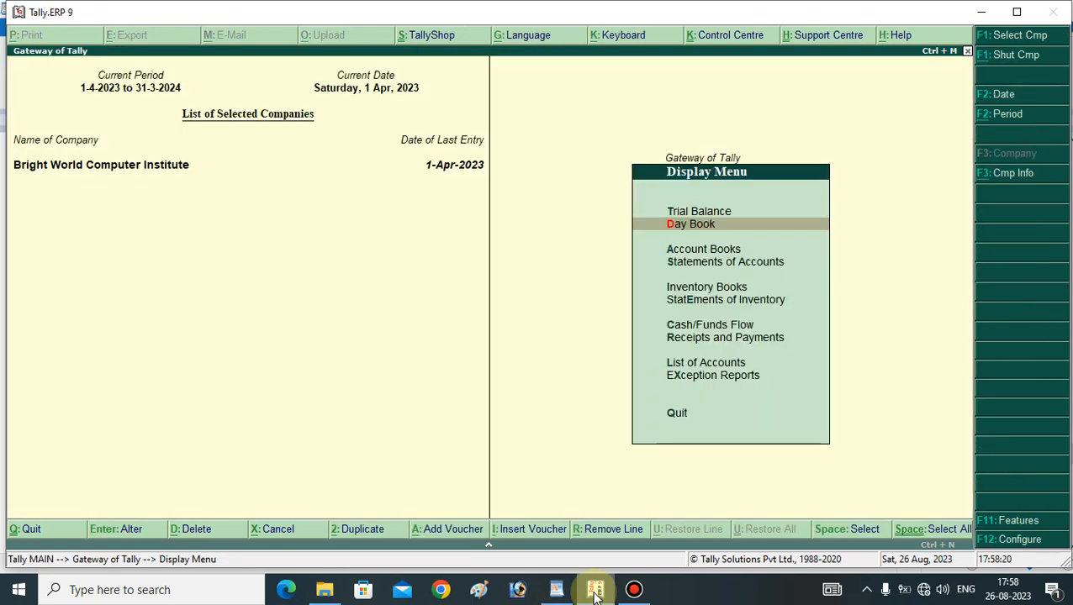
pyautogui.press('n')
# - Open Accounting Vouchers from the Gateway of Tally and change the blank voucher's type to Purchase
pyautogui.press('Down')
pyautogui.press('Down')
pyautogui.press('Down')
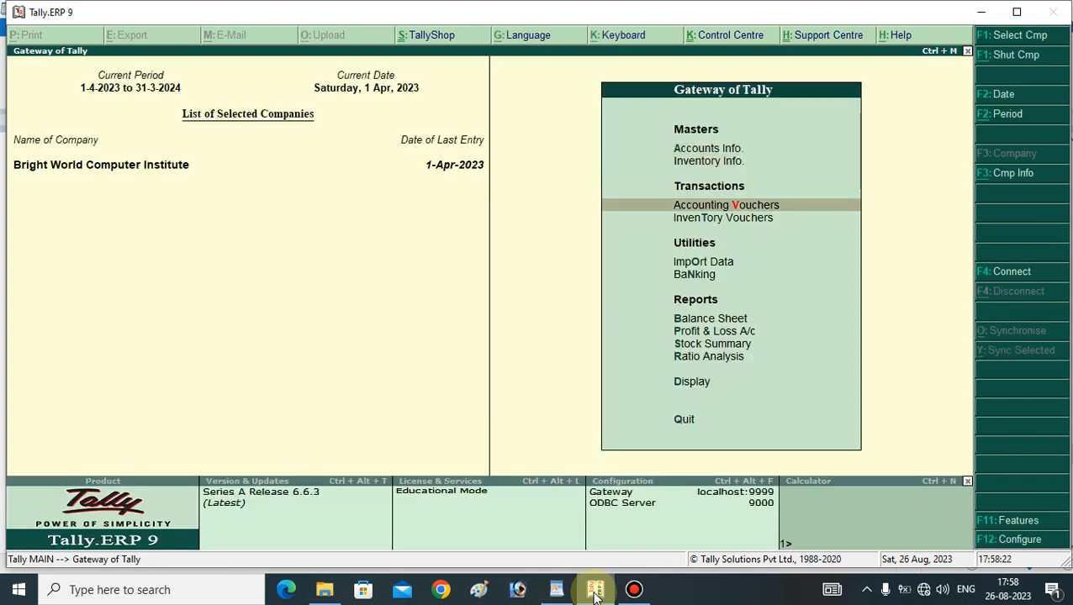
pyautogui.press('Up')
pyautogui.press('Return')
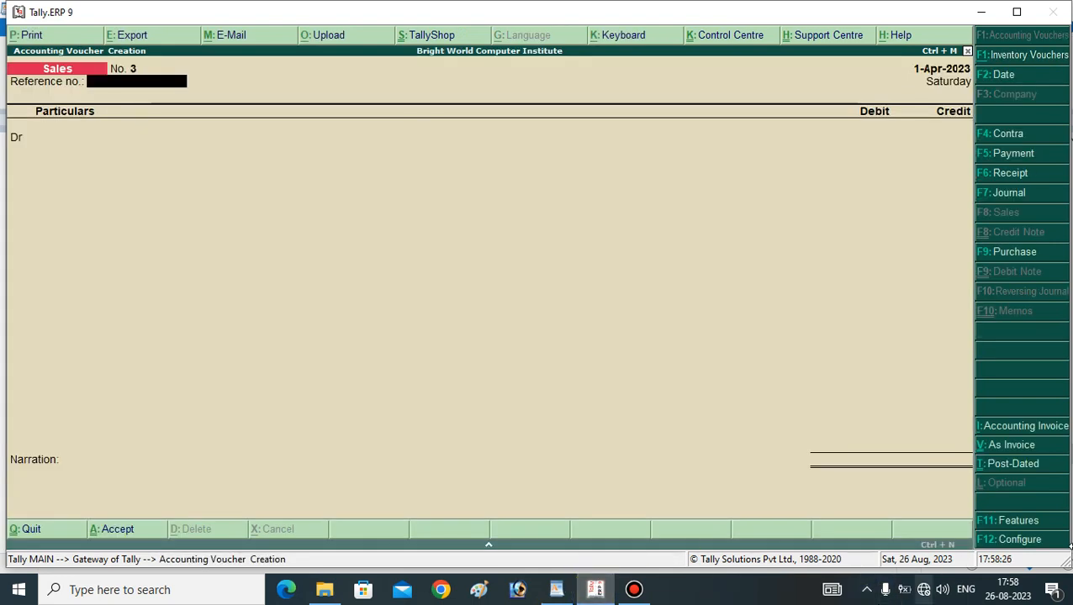
pyautogui.click(1011, 253)
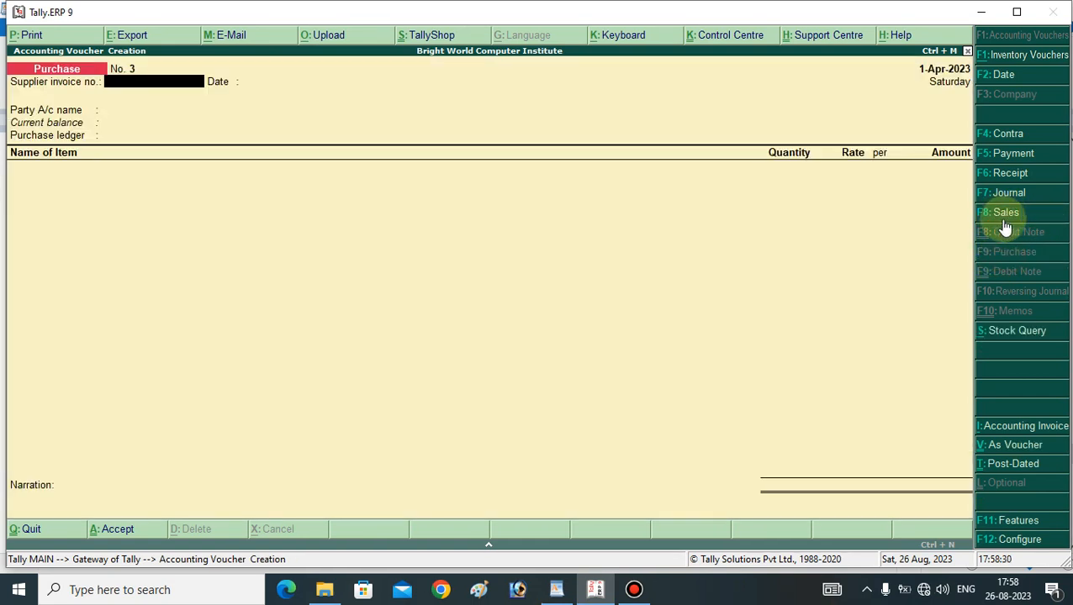